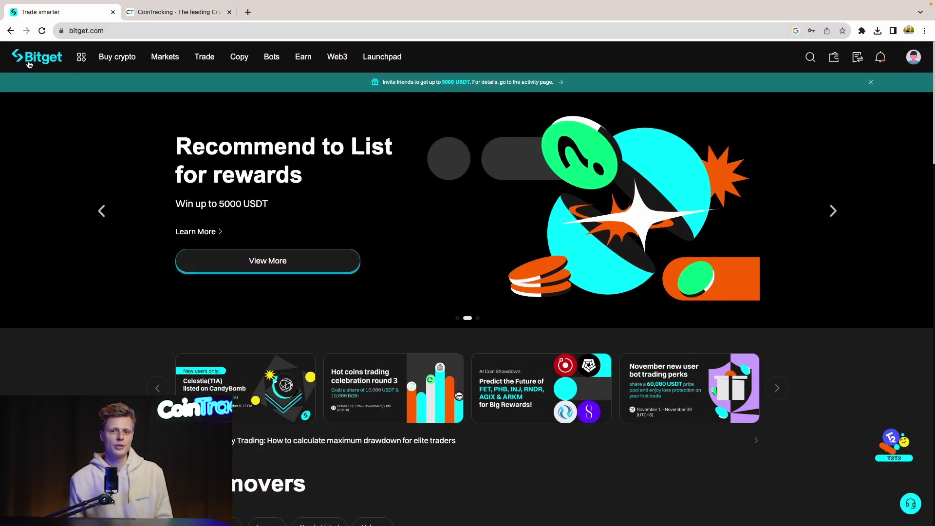
- Open CoinTracking's Bitget (BETA) API import page from Enter Coins > Exchange Imports (API)
{"action": "left_click", "coordinate": [162, 12]}
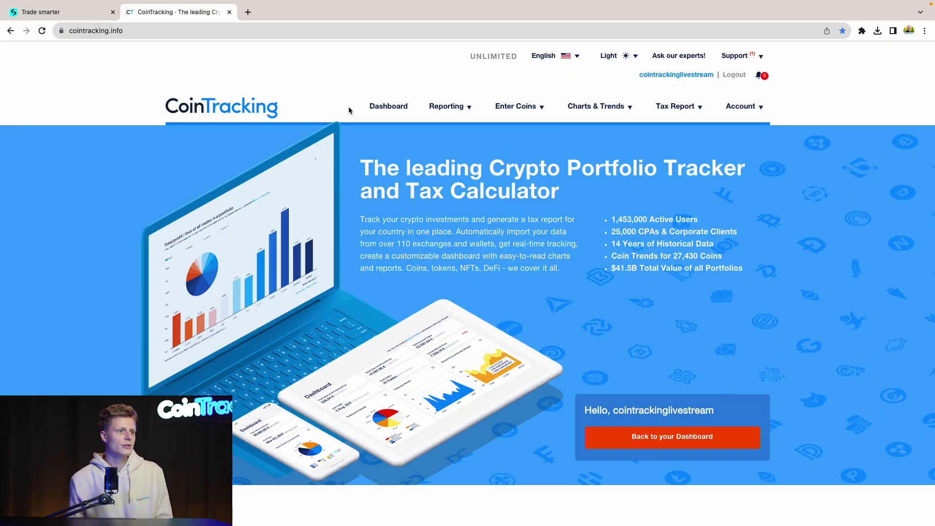
{"action": "mouse_move", "coordinate": [507, 105]}
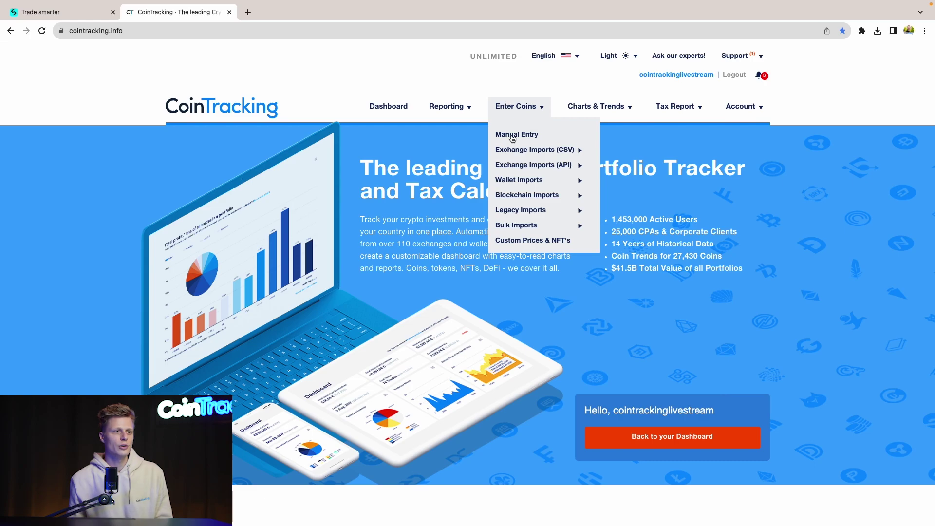
{"action": "mouse_move", "coordinate": [546, 164]}
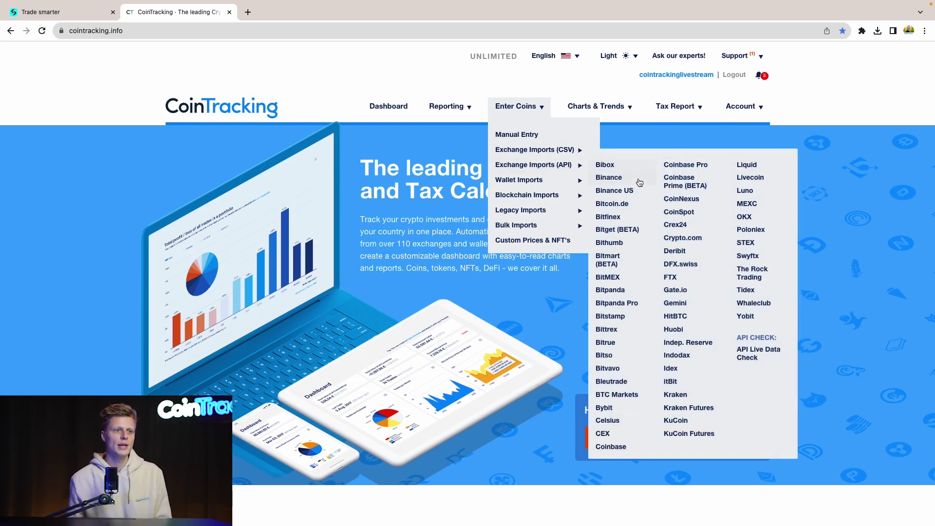
{"action": "left_click", "coordinate": [629, 228]}
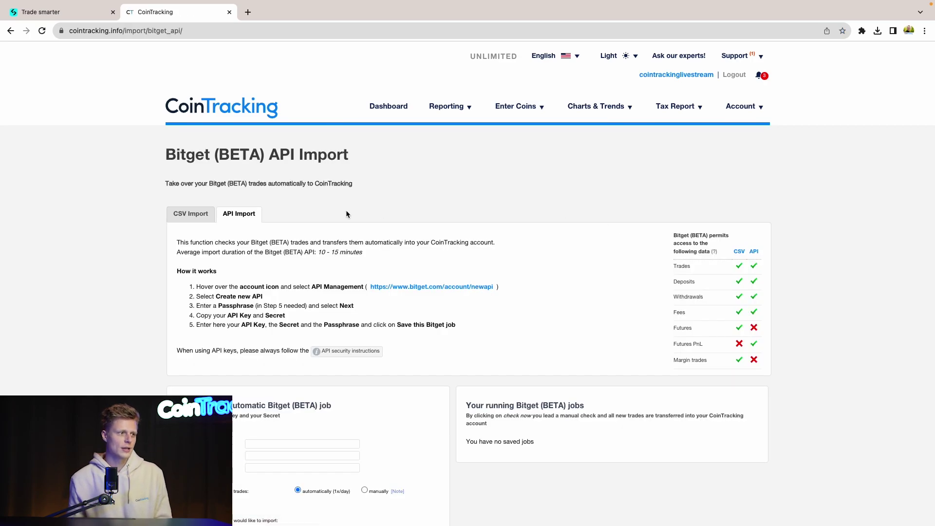
{"action": "scroll", "coordinate": [347, 214], "scroll_direction": "down", "scroll_amount": 2}
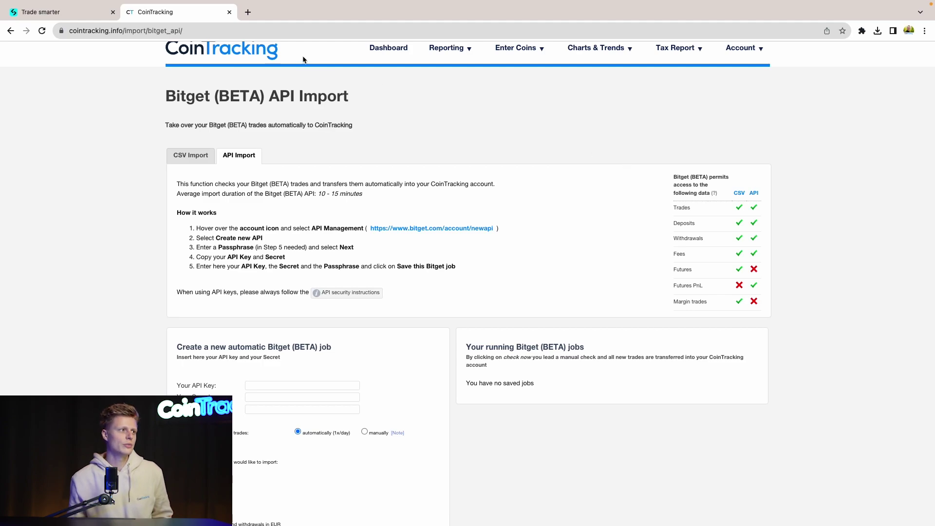
- Go to the Bitget account's API keys management page from the avatar menu
{"action": "left_click", "coordinate": [90, 15]}
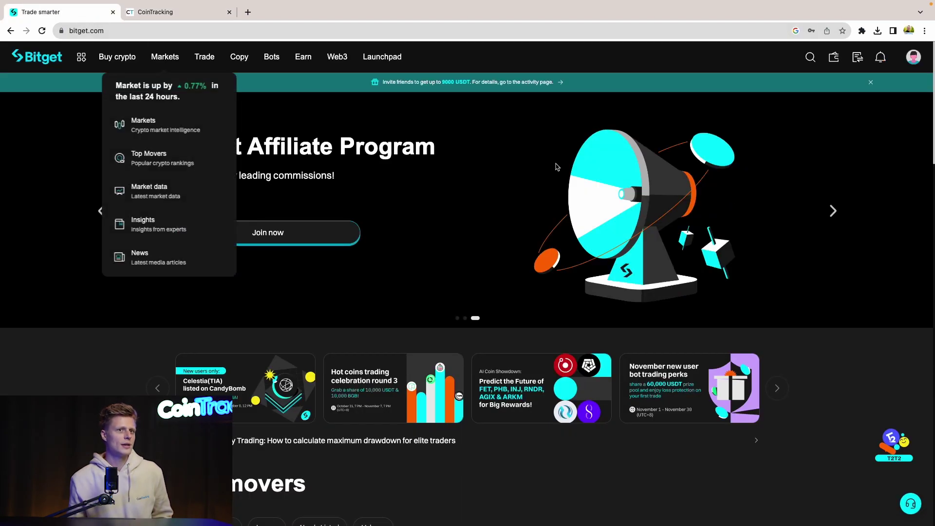
{"action": "mouse_move", "coordinate": [915, 61]}
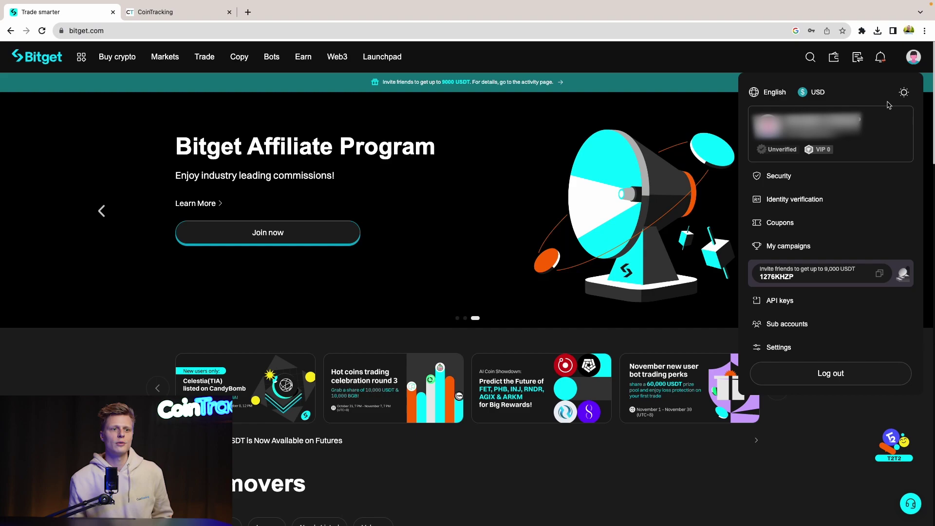
{"action": "left_click", "coordinate": [803, 307]}
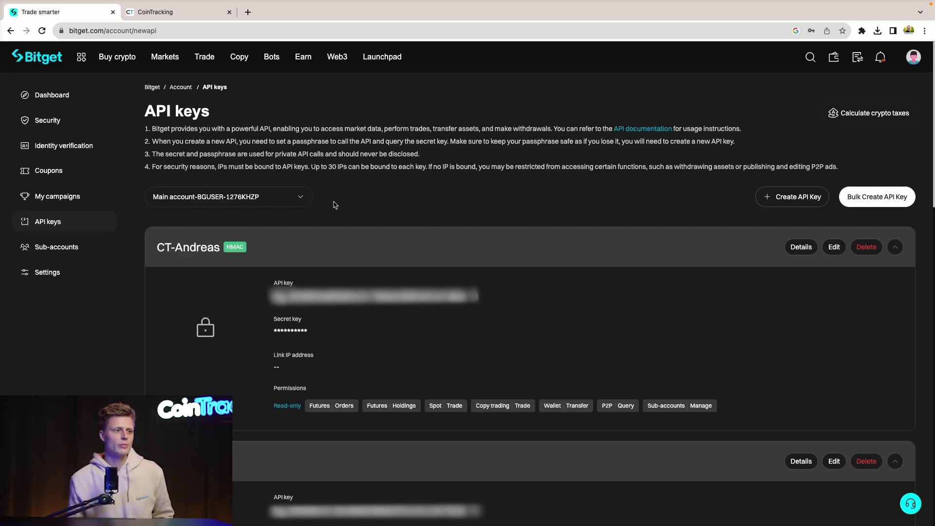
- Start a system-generated Bitget API key with note 'CoinTracking' and enter a passphrase
{"action": "left_click", "coordinate": [785, 206]}
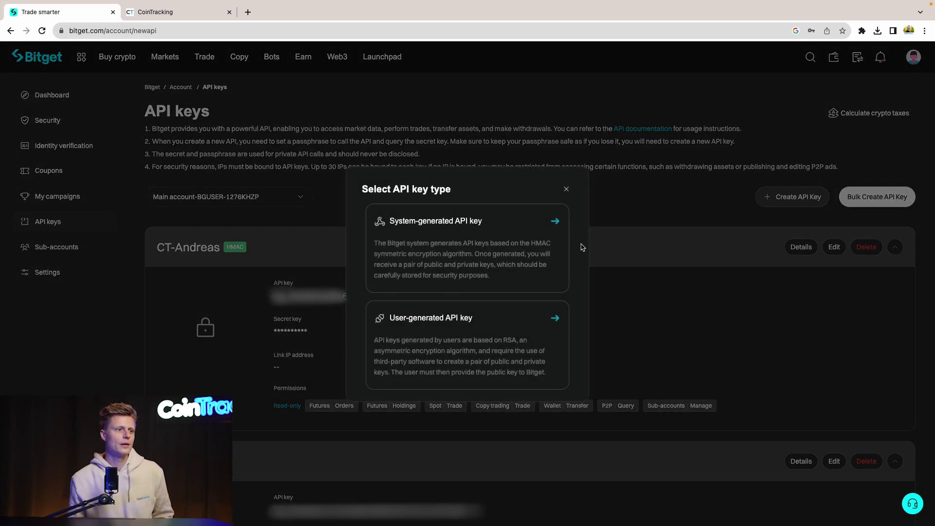
{"action": "left_click", "coordinate": [467, 237]}
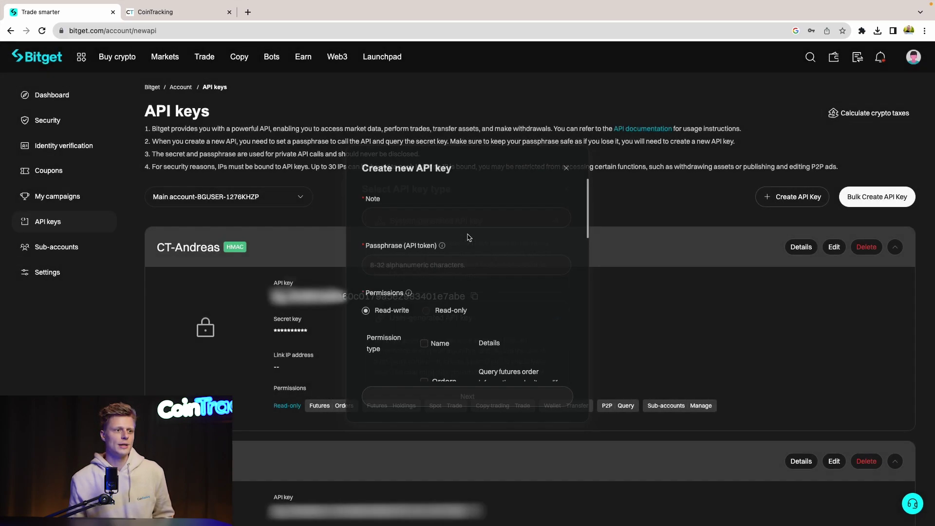
{"action": "left_click", "coordinate": [422, 213]}
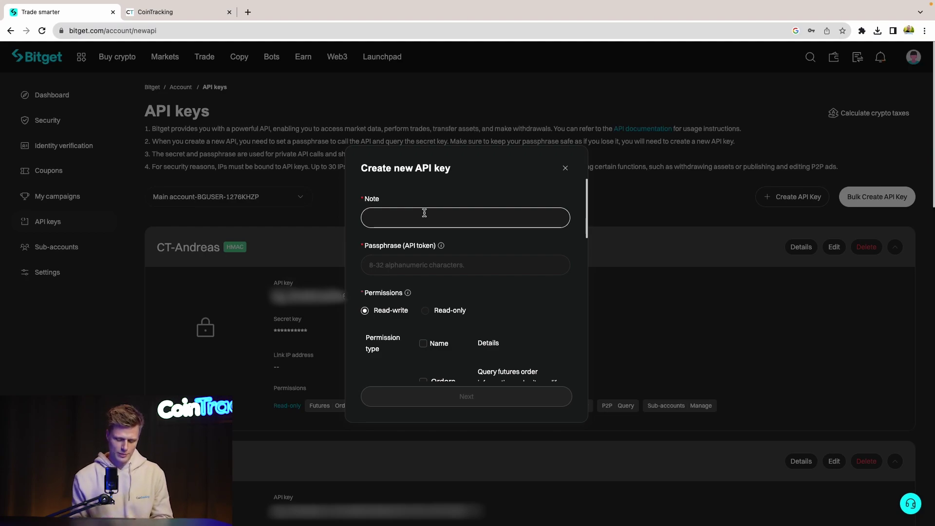
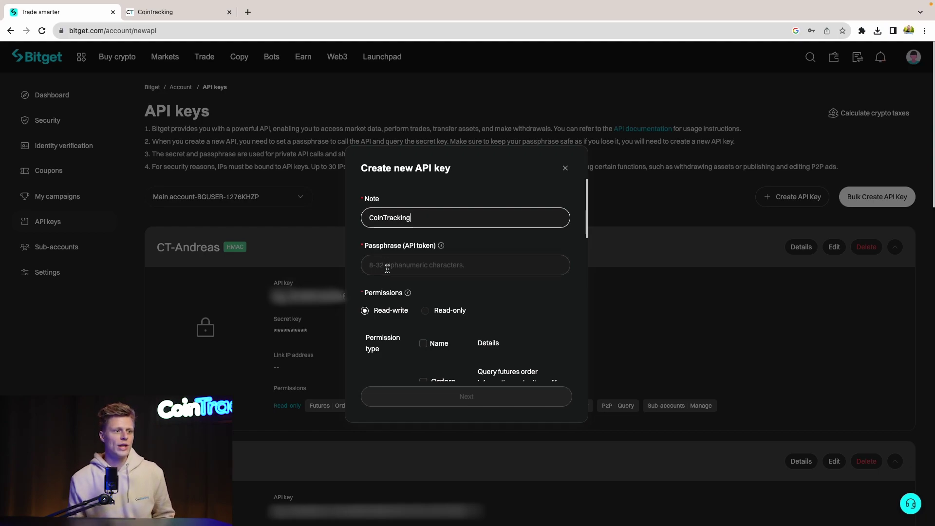
{"action": "left_click", "coordinate": [391, 266]}
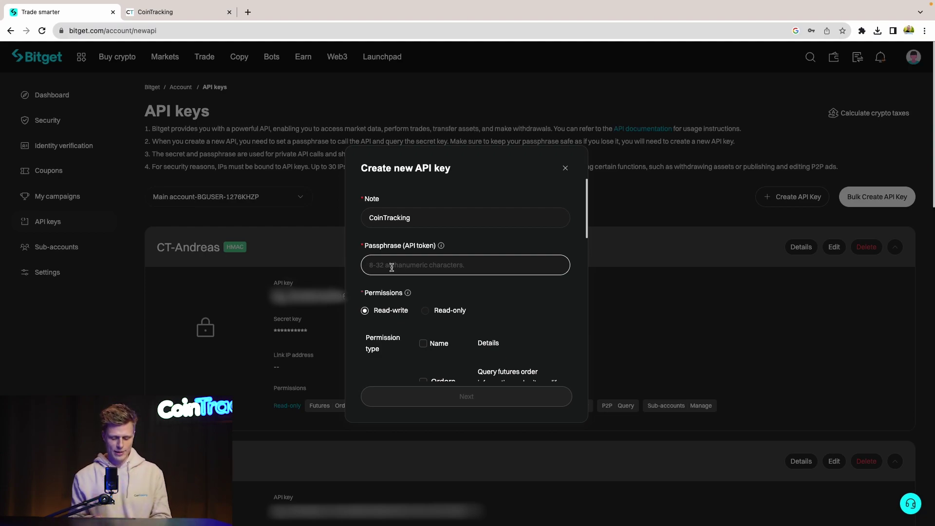
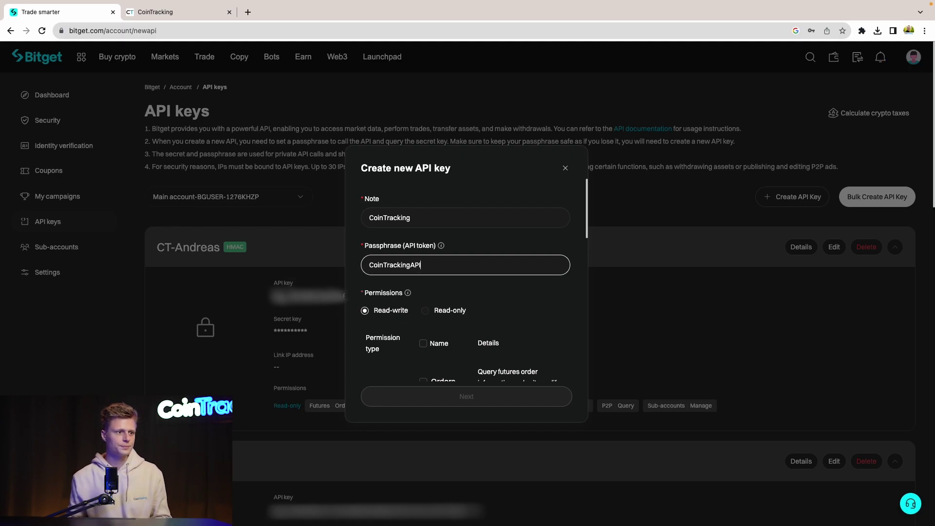
- Copy the passphrase into the Passphrase field of CoinTracking's Bitget import form
{"action": "double_click", "coordinate": [375, 265]}
{"action": "key", "text": "ctrl+c"}
{"action": "left_click", "coordinate": [151, 12]}
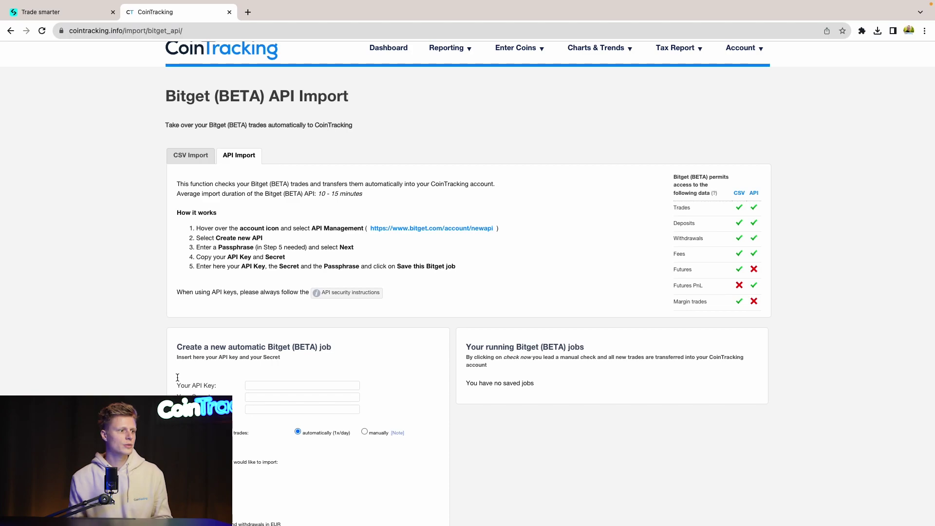
{"action": "scroll", "coordinate": [137, 311], "scroll_direction": "down", "scroll_amount": 2}
{"action": "left_click", "coordinate": [249, 320]}
{"action": "key", "text": "ctrl+v"}
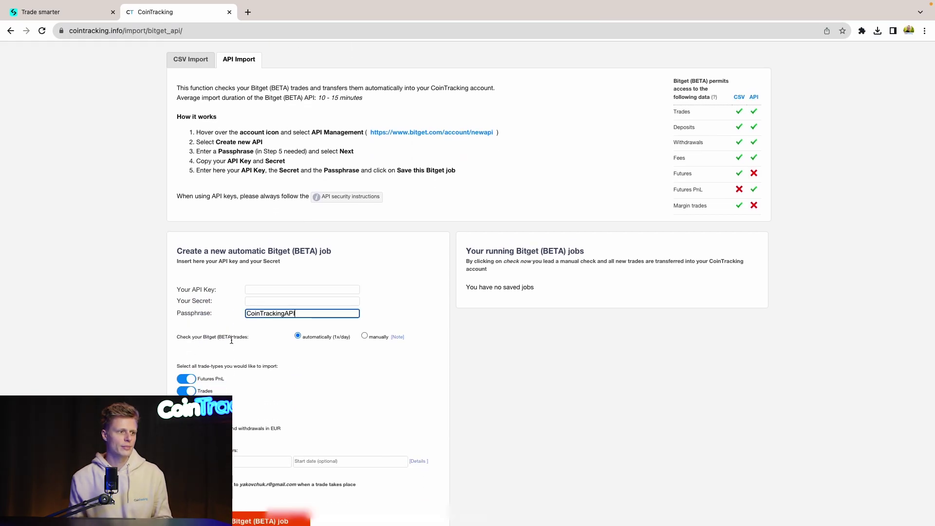
- Make the new Bitget key Read-only with all read permissions ticked and continue to verification
{"action": "left_click", "coordinate": [83, 17]}
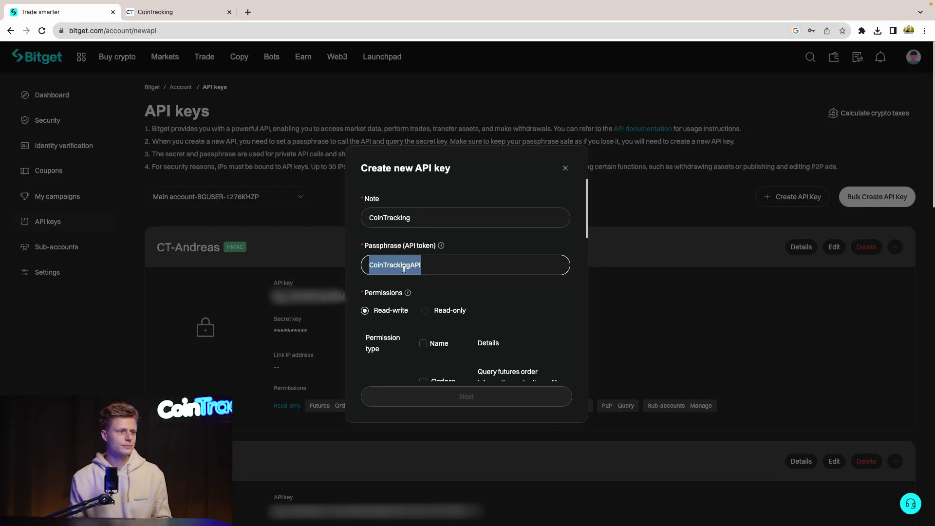
{"action": "scroll", "coordinate": [409, 287], "scroll_direction": "down", "scroll_amount": 1}
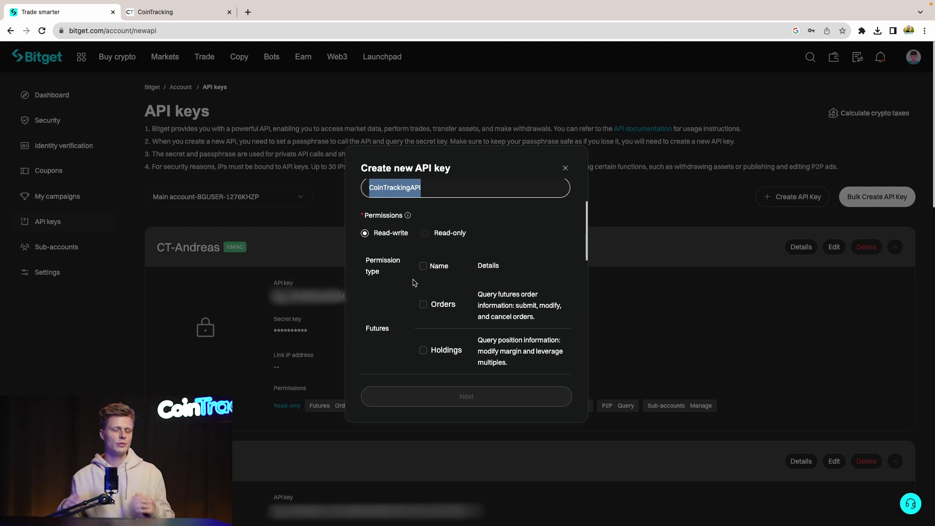
{"action": "left_click", "coordinate": [426, 233]}
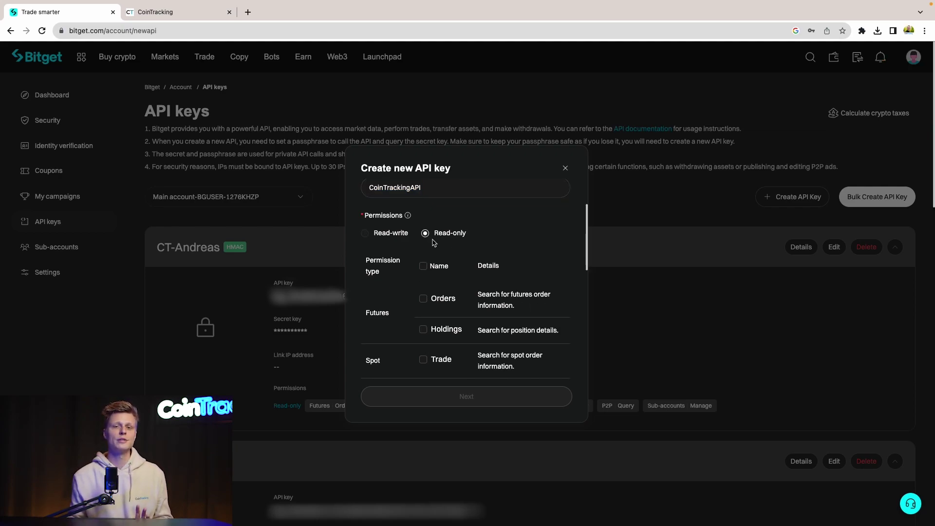
{"action": "scroll", "coordinate": [466, 242], "scroll_direction": "down", "scroll_amount": 3}
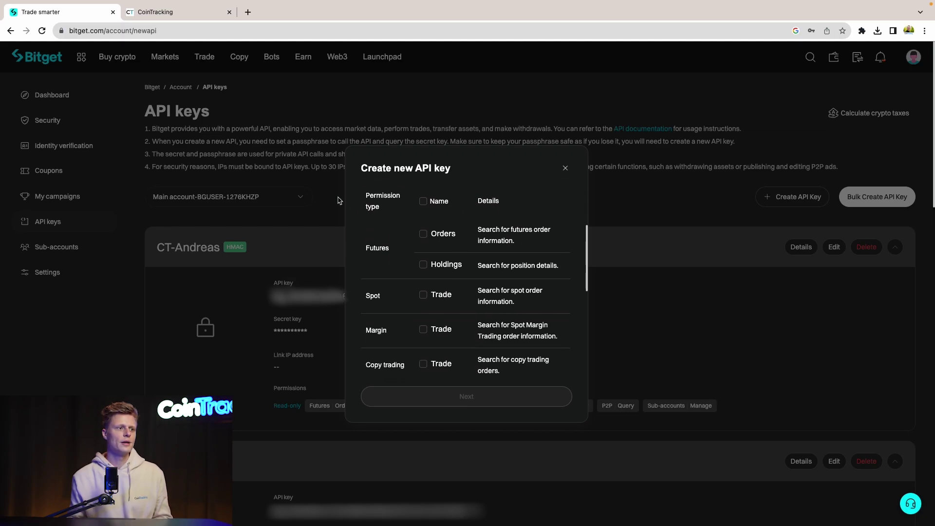
{"action": "left_click", "coordinate": [423, 201]}
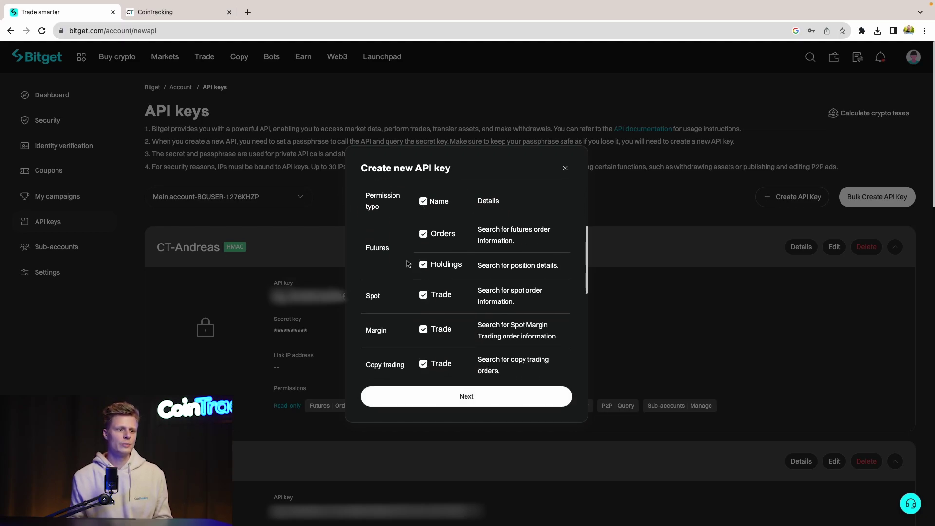
{"action": "scroll", "coordinate": [407, 264], "scroll_direction": "down", "scroll_amount": 4}
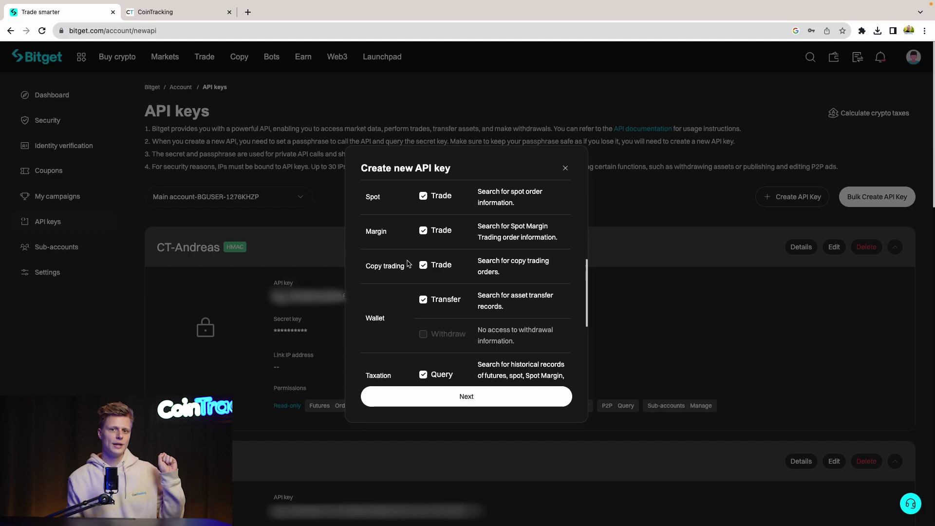
{"action": "scroll", "coordinate": [407, 263], "scroll_direction": "down", "scroll_amount": 5}
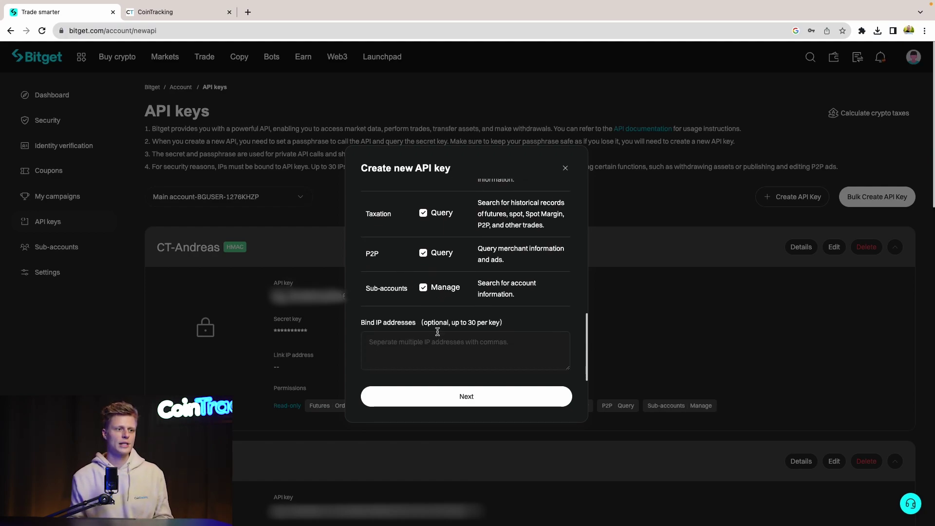
{"action": "left_click", "coordinate": [480, 396]}
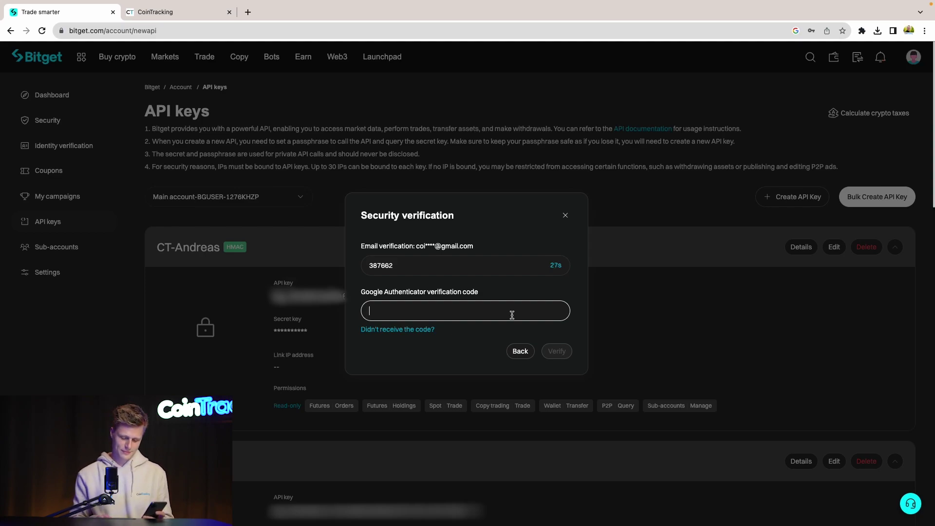
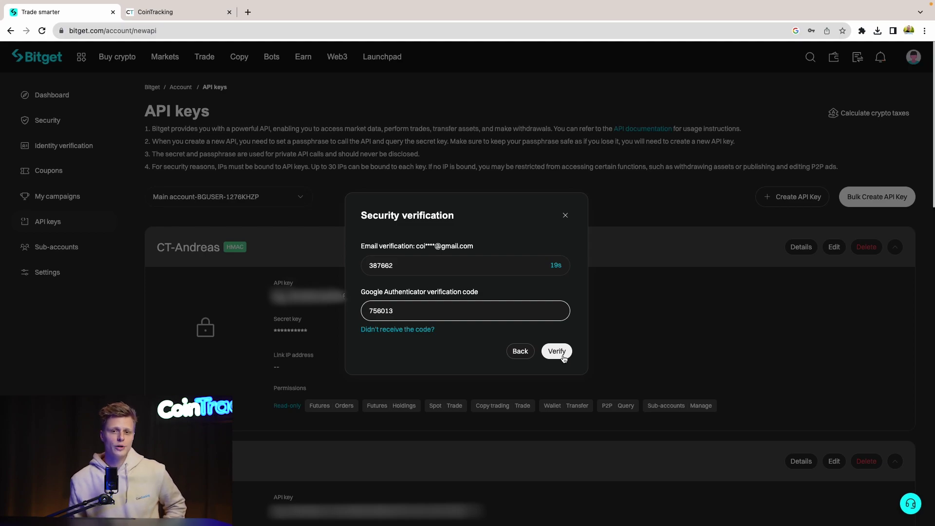
- Enter the email verification code and confirm to issue the read-only CoinTracking API key
{"action": "left_click", "coordinate": [562, 357]}
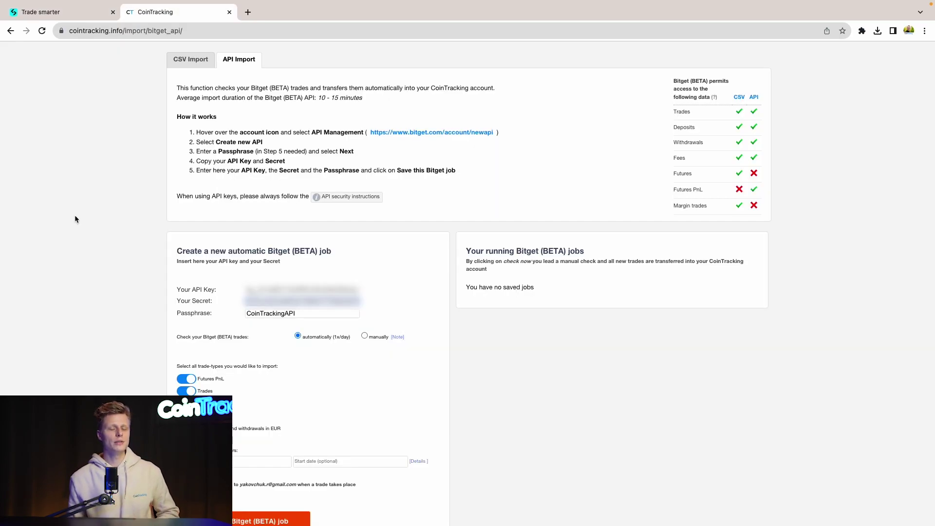
- Save the Bitget (BETA) API job and confirm it is running with 0 imports
{"action": "scroll", "coordinate": [116, 290], "scroll_direction": "down", "scroll_amount": 3}
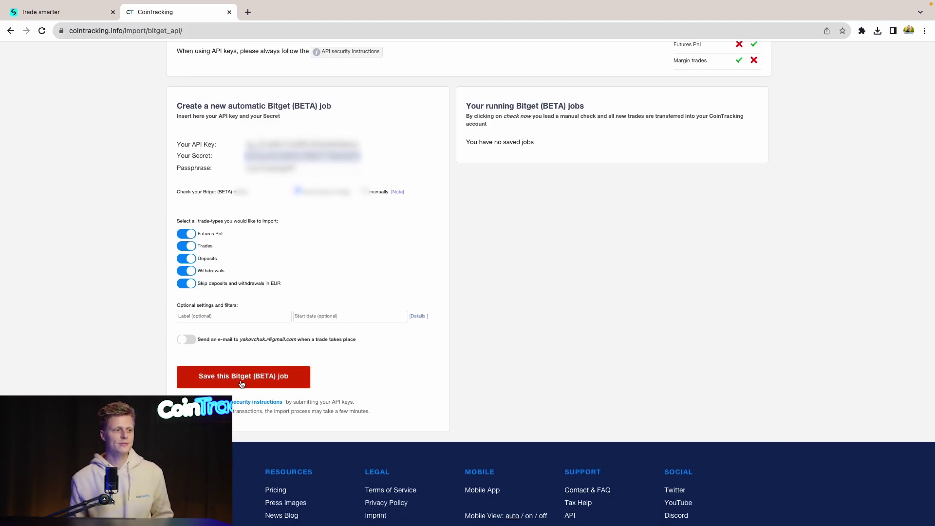
{"action": "left_click", "coordinate": [255, 384]}
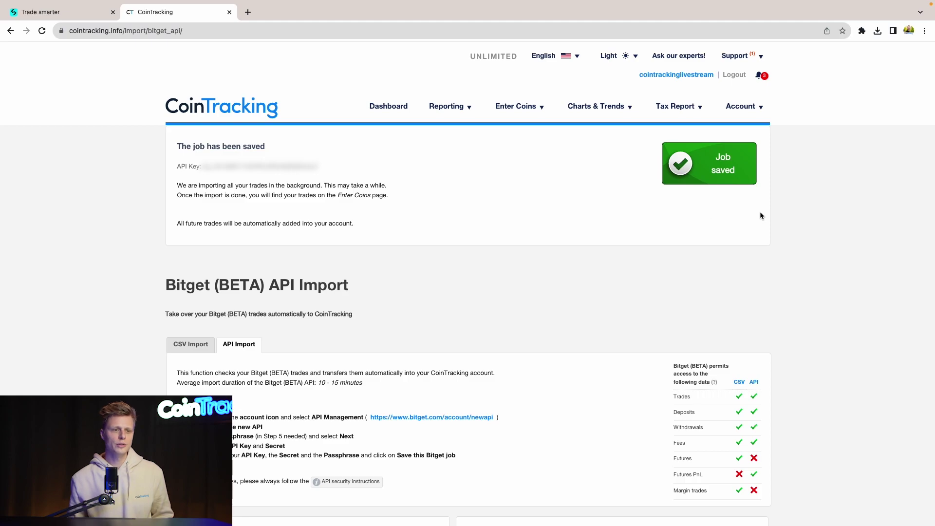
{"action": "scroll", "coordinate": [630, 200], "scroll_direction": "down", "scroll_amount": 6}
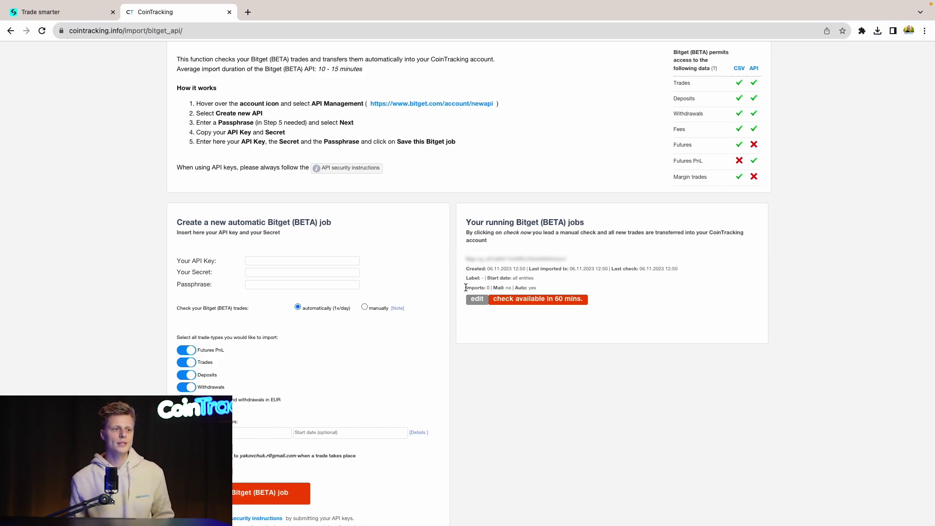
{"action": "left_click_drag", "start_coordinate": [466, 287], "coordinate": [490, 288]}
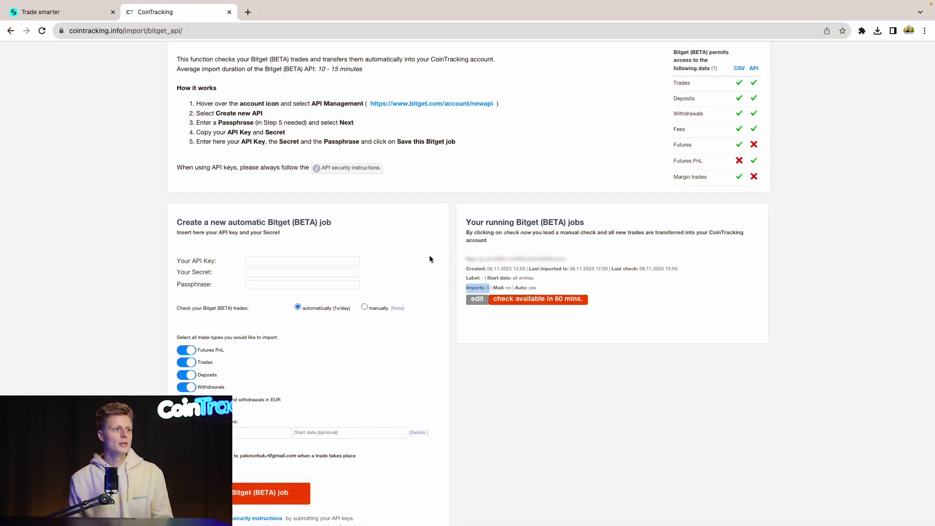
{"action": "scroll", "coordinate": [414, 238], "scroll_direction": "up", "scroll_amount": 3}
- On the CSV Import tab, expand Spot Record, Leverage History and Futures Record instructions and open Bitget's spot record page
{"action": "left_click", "coordinate": [200, 160]}
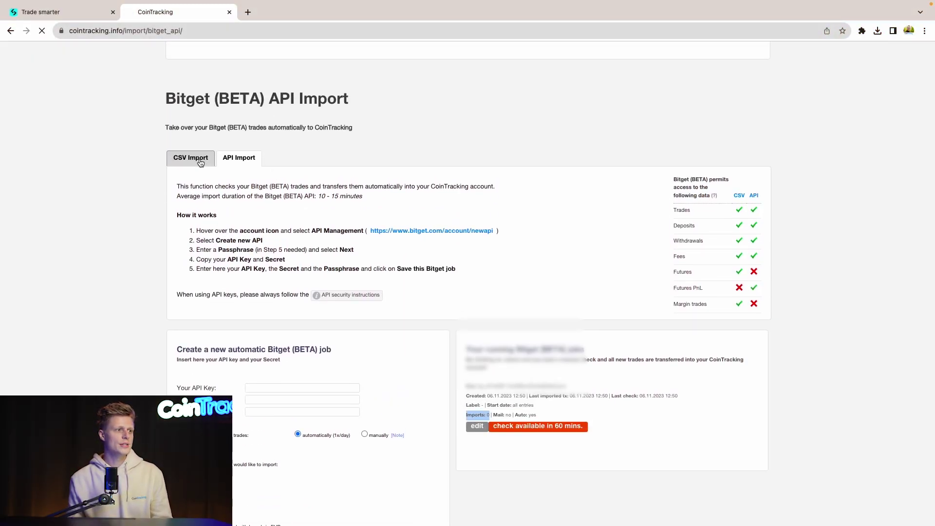
{"action": "scroll", "coordinate": [217, 188], "scroll_direction": "down", "scroll_amount": 2}
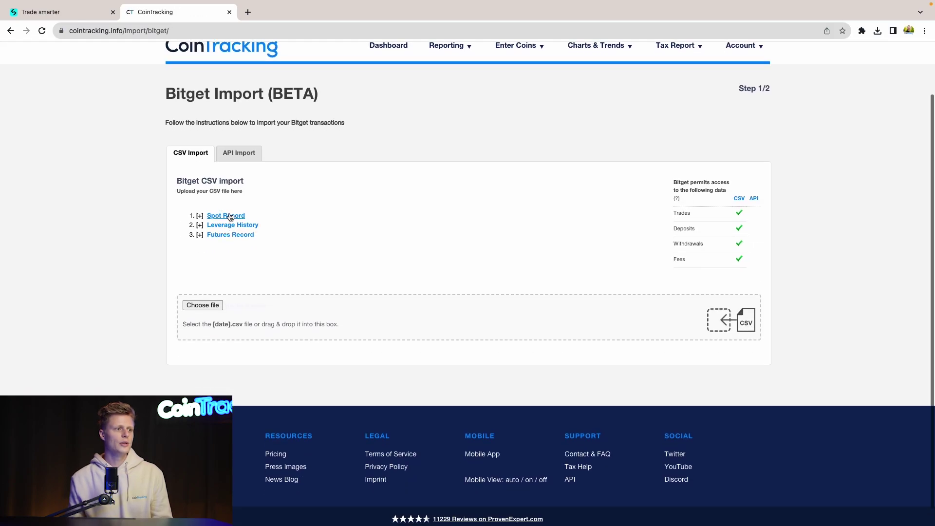
{"action": "left_click", "coordinate": [230, 216]}
{"action": "left_click", "coordinate": [232, 273]}
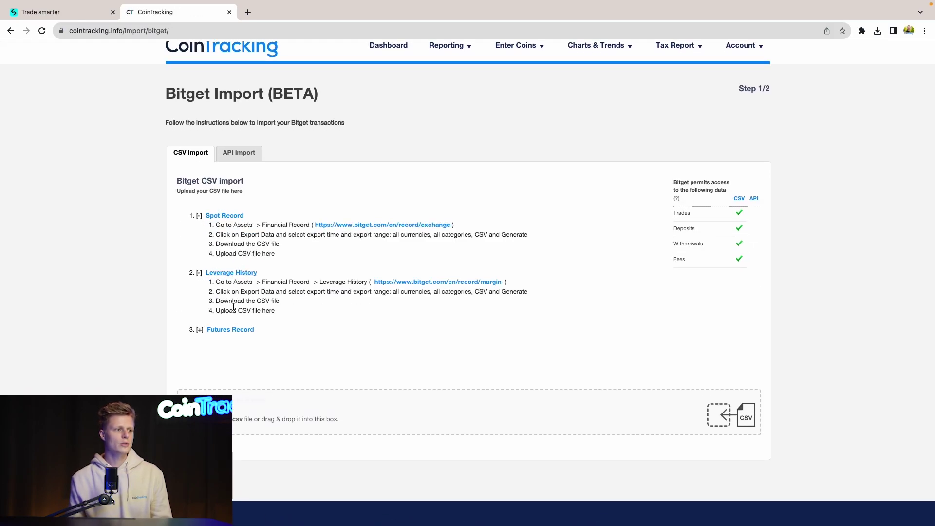
{"action": "left_click", "coordinate": [232, 330]}
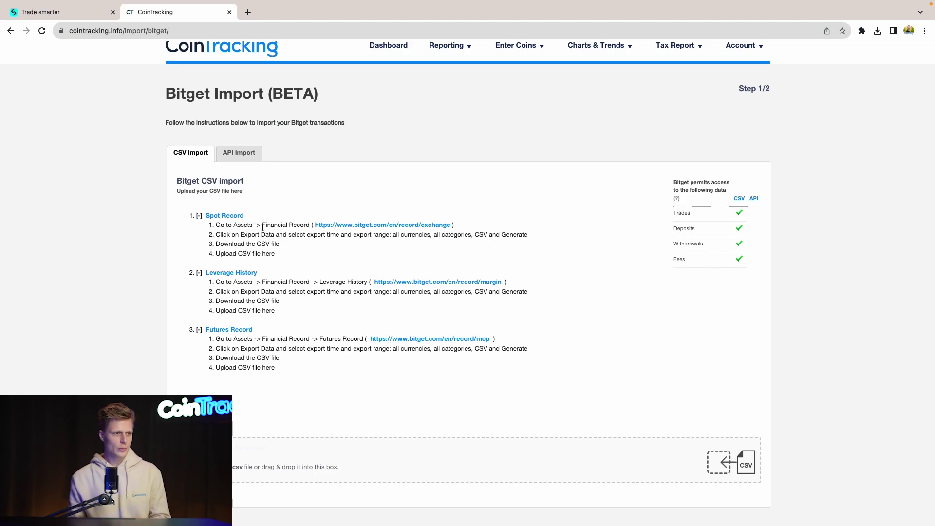
{"action": "left_click", "coordinate": [360, 226]}
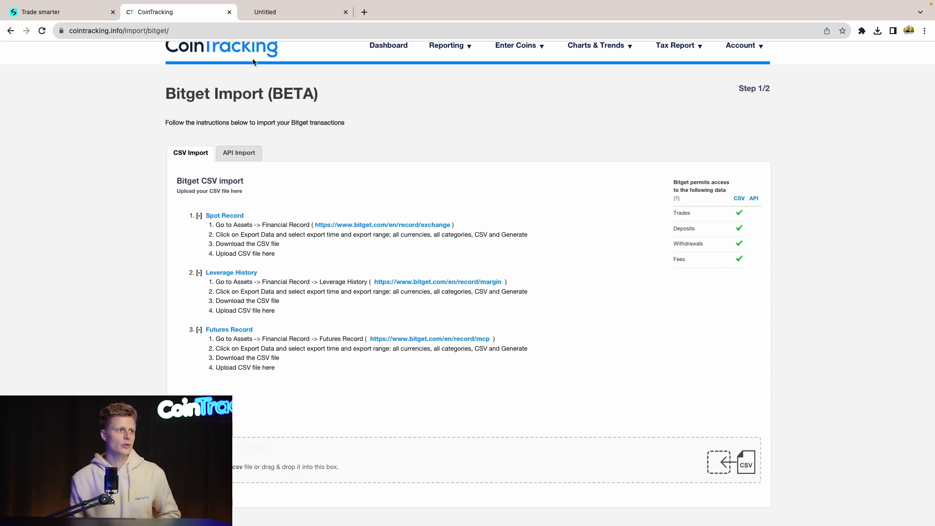
- Filter Bitget's spot records to the last 3 months
{"action": "left_click", "coordinate": [276, 14]}
{"action": "mouse_move", "coordinate": [276, 56]}
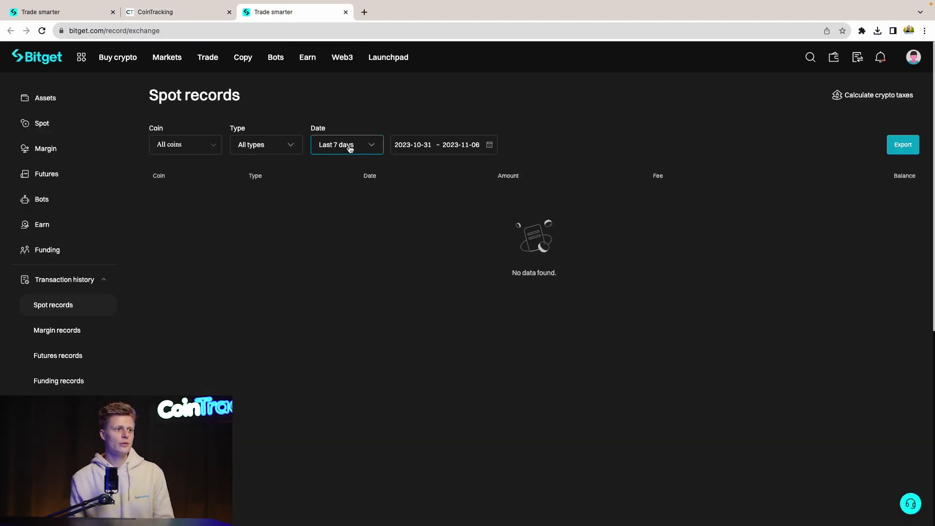
{"action": "left_click", "coordinate": [353, 146]}
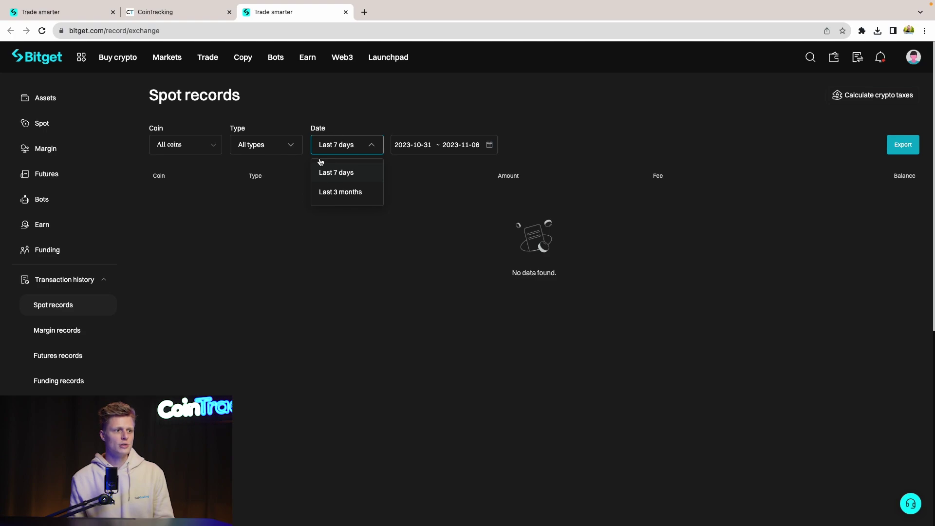
{"action": "left_click", "coordinate": [330, 195]}
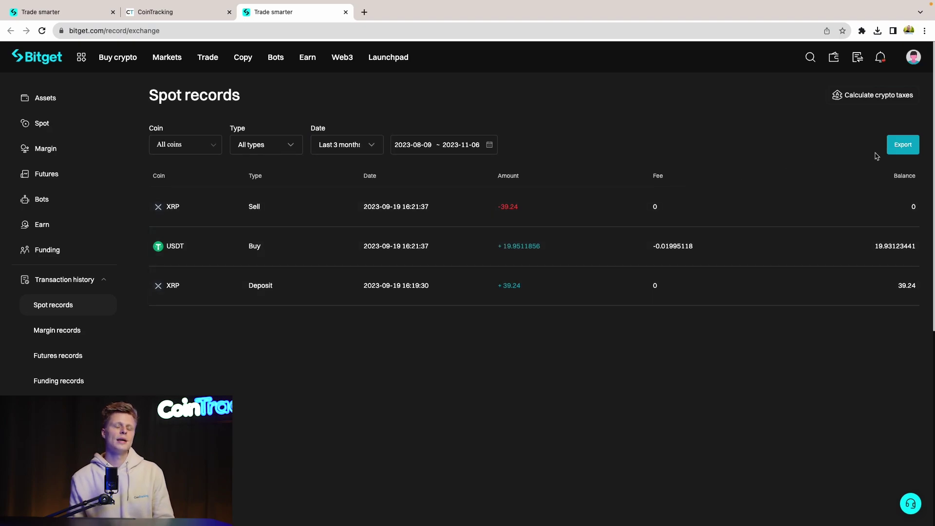
- Generate a CSV export of spot financial records covering over 90 days
{"action": "left_click", "coordinate": [895, 149]}
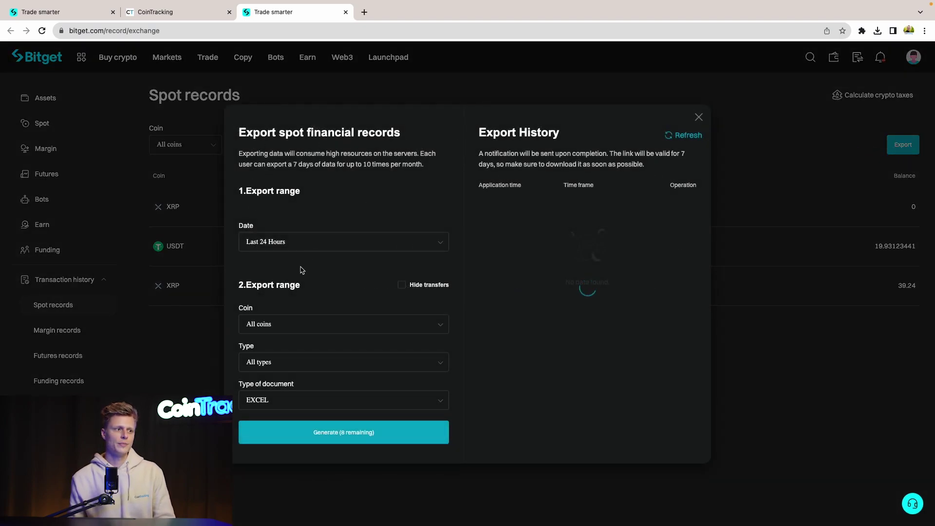
{"action": "left_click", "coordinate": [309, 242]}
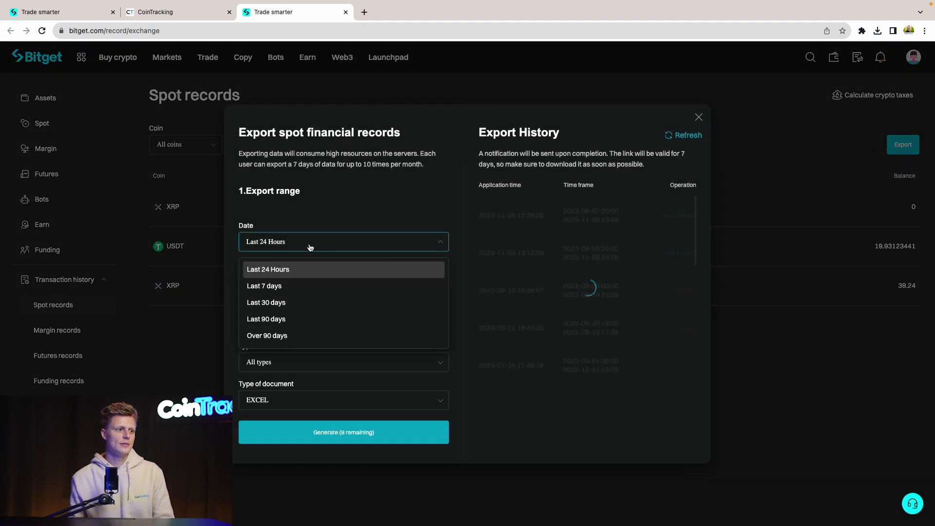
{"action": "left_click", "coordinate": [292, 336]}
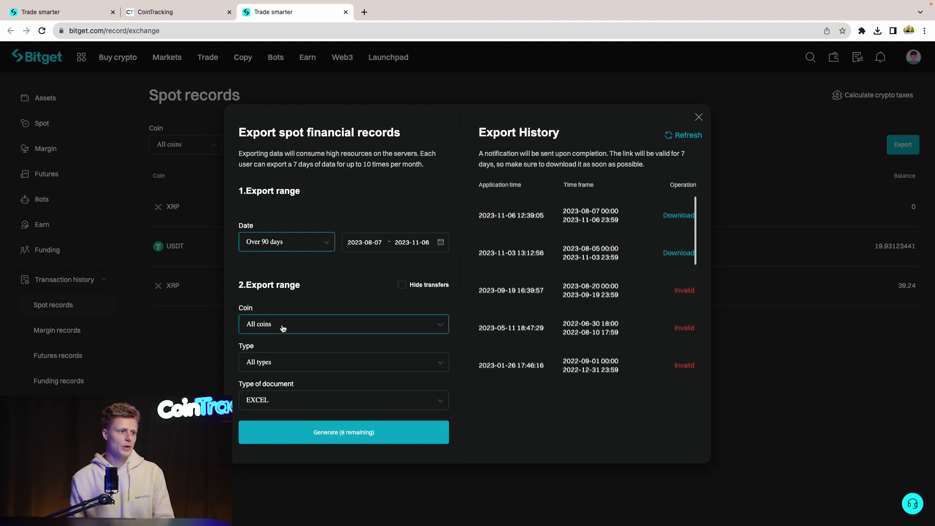
{"action": "left_click", "coordinate": [285, 401]}
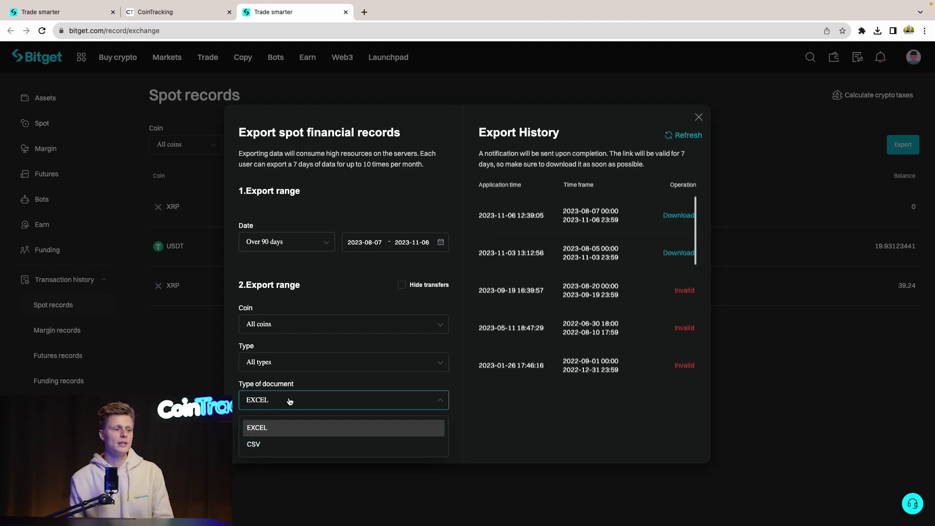
{"action": "left_click", "coordinate": [269, 444]}
{"action": "left_click", "coordinate": [333, 442]}
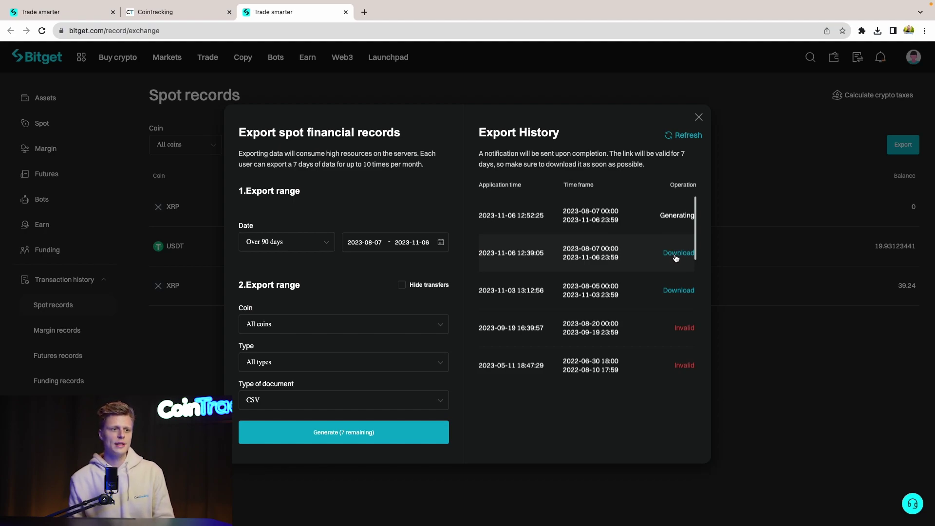
- Upload the exported Bitget CSV to CoinTracking and preview its 2 transactions
{"action": "left_click", "coordinate": [146, 13]}
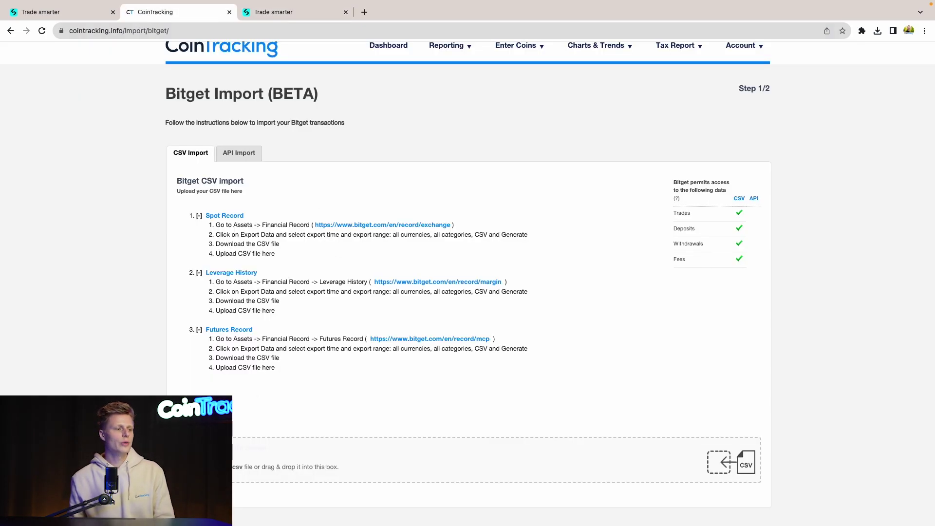
{"action": "left_click", "coordinate": [249, 440]}
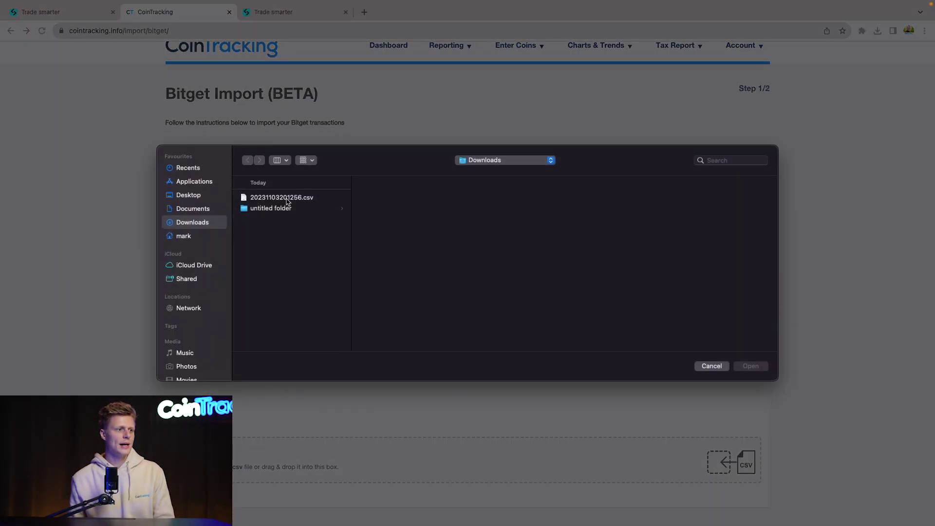
{"action": "double_click", "coordinate": [288, 199]}
{"action": "scroll", "coordinate": [263, 478], "scroll_direction": "down", "scroll_amount": 2}
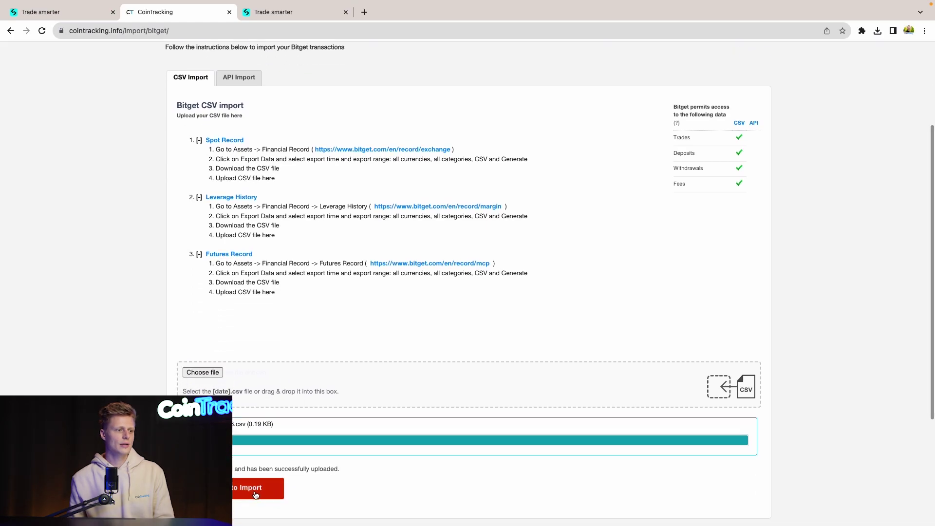
{"action": "left_click", "coordinate": [255, 489]}
{"action": "scroll", "coordinate": [205, 237], "scroll_direction": "down", "scroll_amount": 1}
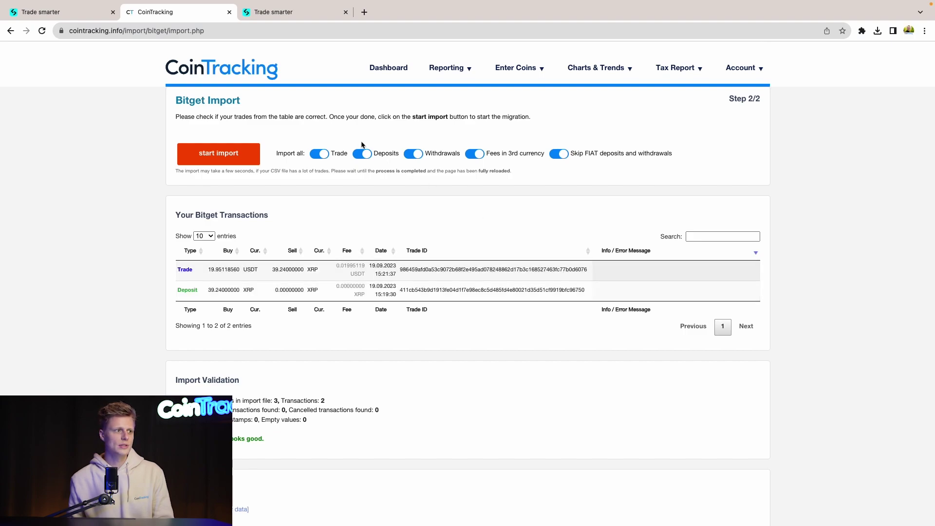
- Import the Bitget transactions, then check the entered trades and balances by exchange (19.95 USDT on Bitget Spot)
{"action": "left_click", "coordinate": [220, 162]}
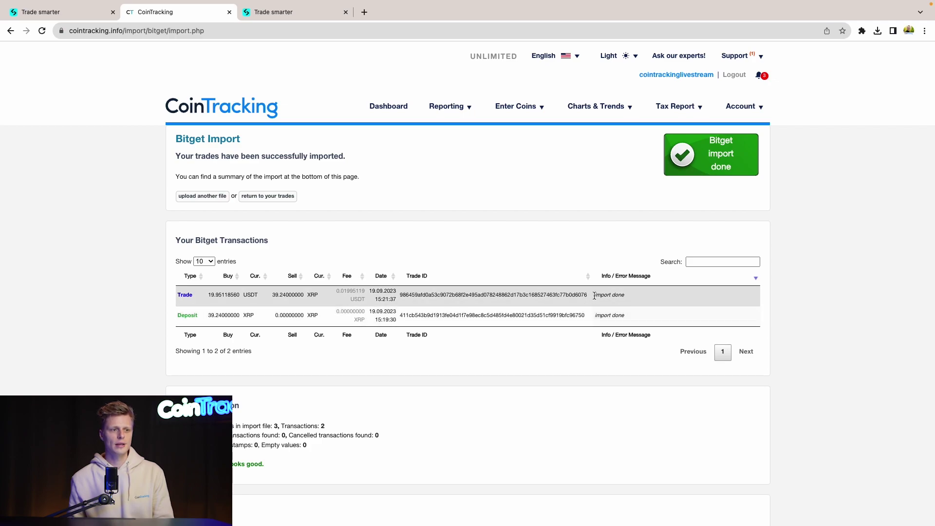
{"action": "left_click_drag", "start_coordinate": [603, 295], "coordinate": [634, 298]}
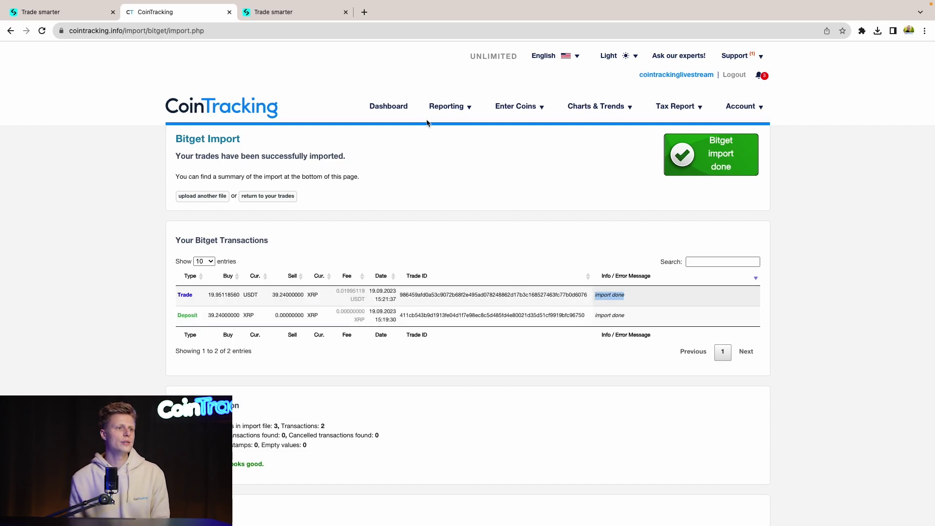
{"action": "mouse_move", "coordinate": [517, 113]}
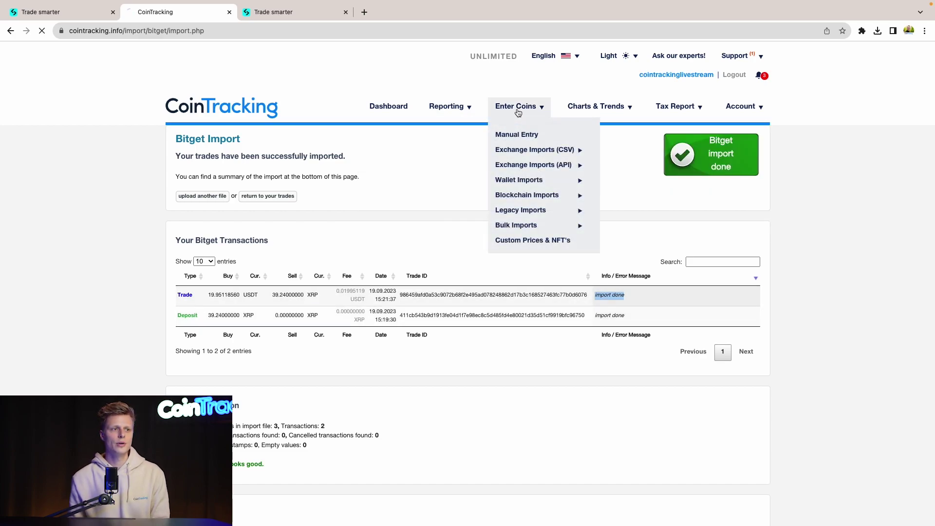
{"action": "left_click", "coordinate": [518, 112]}
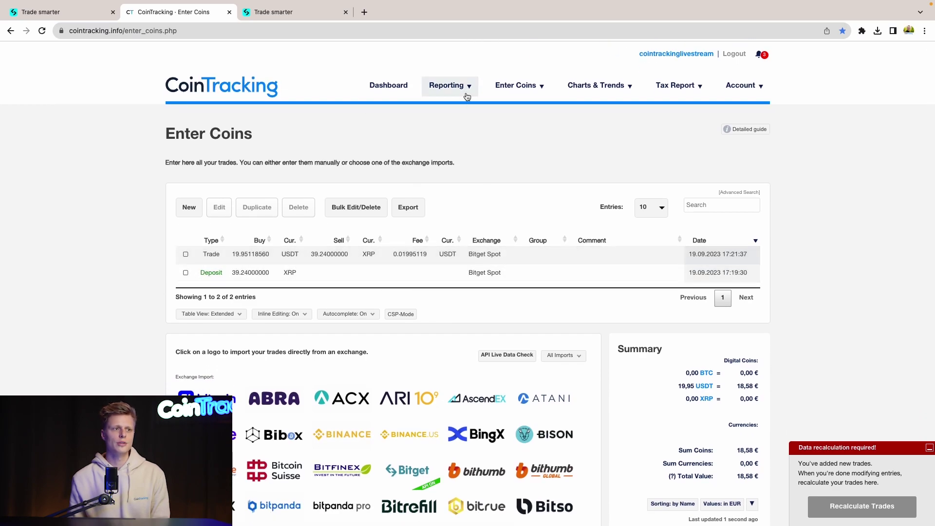
{"action": "mouse_move", "coordinate": [467, 96]}
{"action": "left_click", "coordinate": [469, 154]}
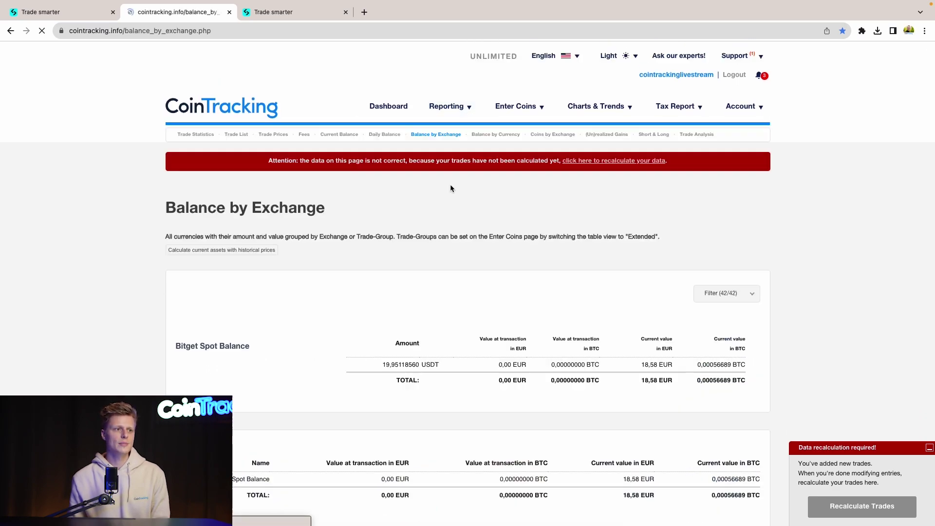
{"action": "scroll", "coordinate": [409, 226], "scroll_direction": "down", "scroll_amount": 3}
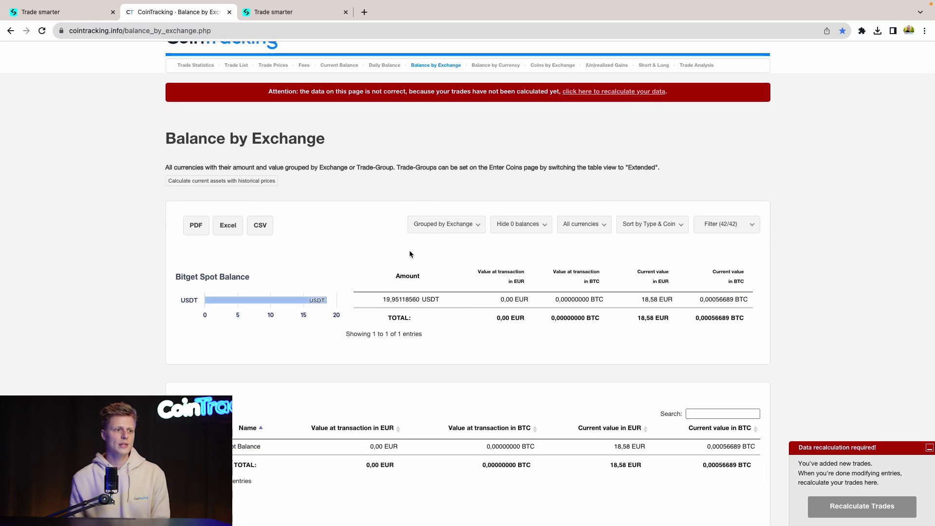
{"action": "scroll", "coordinate": [403, 189], "scroll_direction": "up", "scroll_amount": 3}
- Reopen the Bitget (BETA) CSV import page and expand the Leverage History and Futures Record instructions
{"action": "mouse_move", "coordinate": [519, 114]}
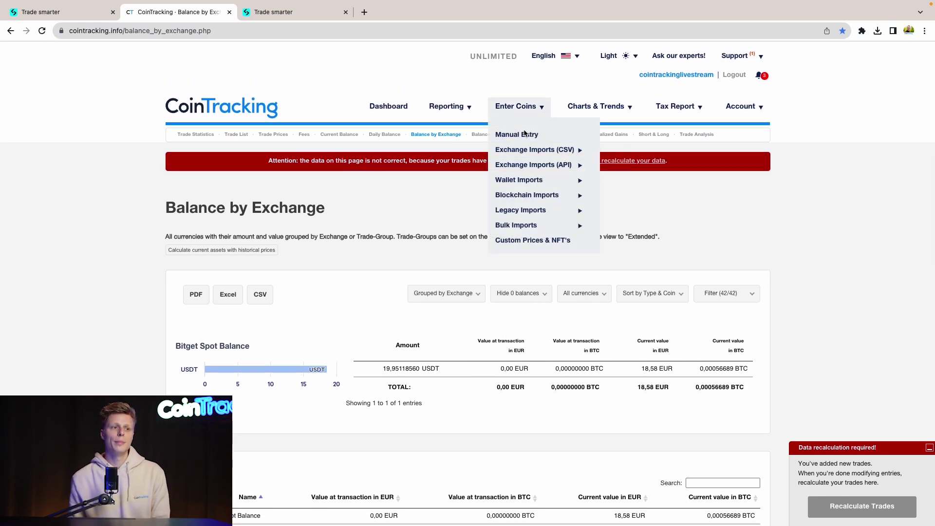
{"action": "mouse_move", "coordinate": [539, 156]}
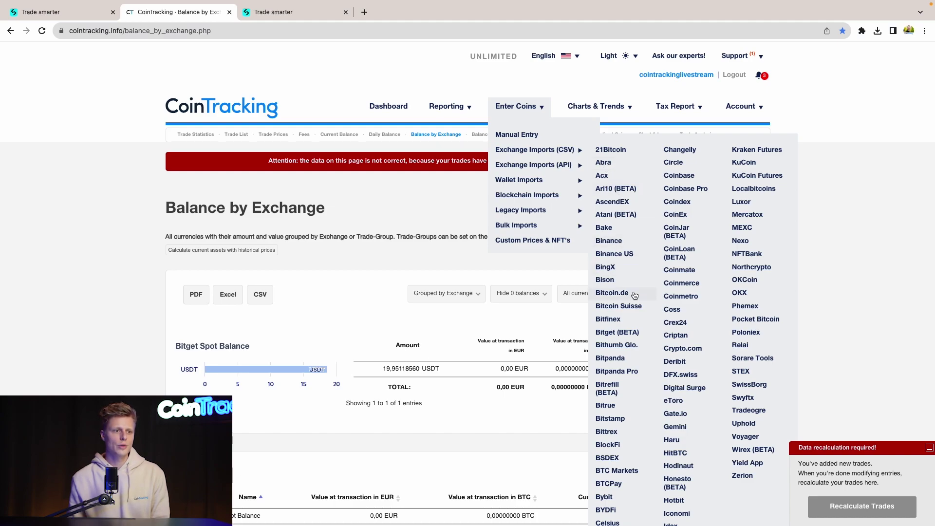
{"action": "left_click", "coordinate": [632, 333]}
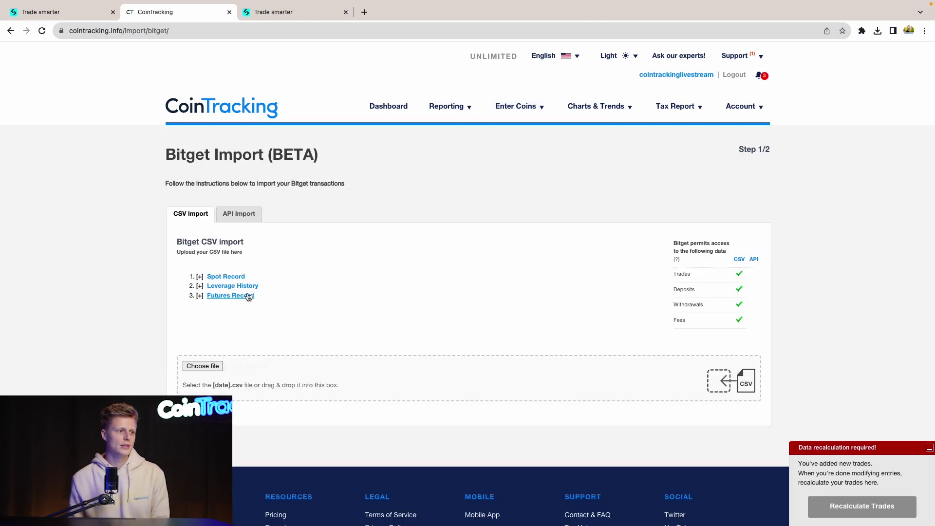
{"action": "left_click", "coordinate": [232, 286]}
{"action": "left_click", "coordinate": [235, 343]}
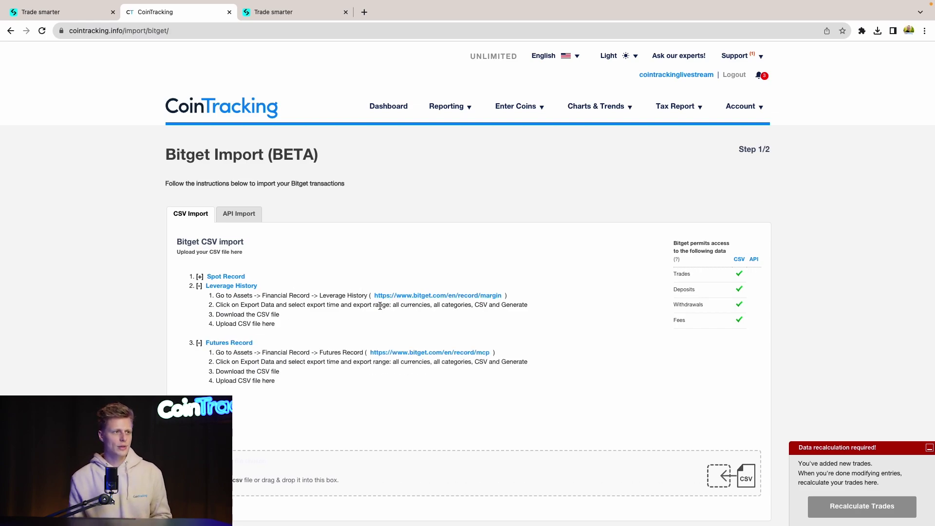
{"action": "left_click", "coordinate": [292, 12]}
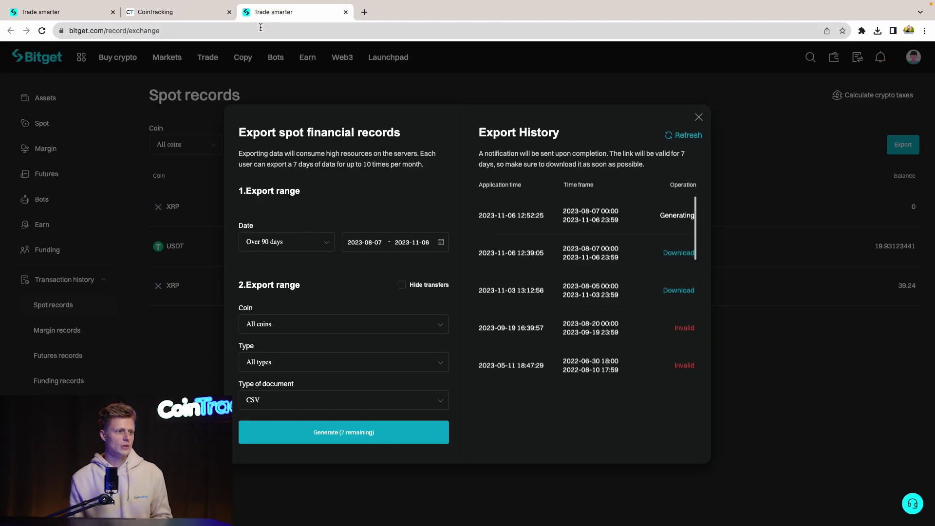
- Filter Bitget's margin records to the last 3 months and try exporting them; no margin data exists
{"action": "left_click", "coordinate": [699, 118]}
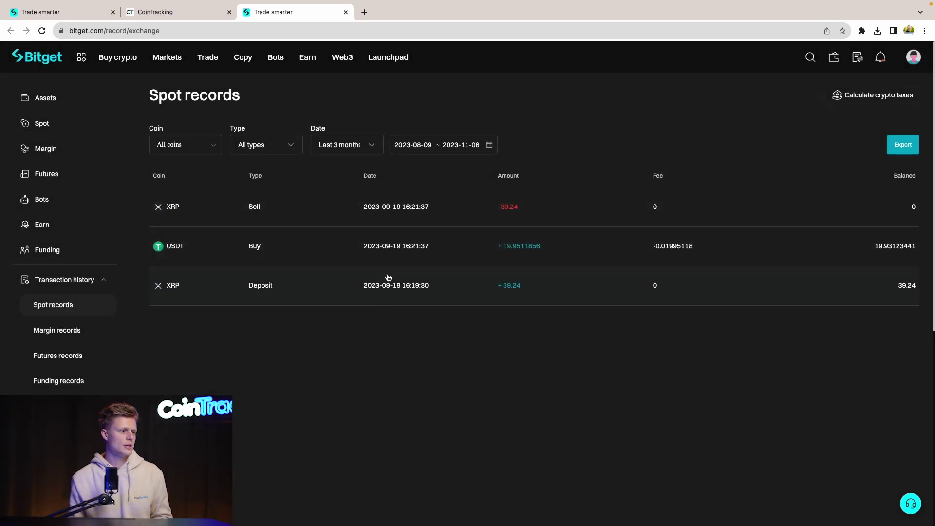
{"action": "left_click", "coordinate": [68, 339]}
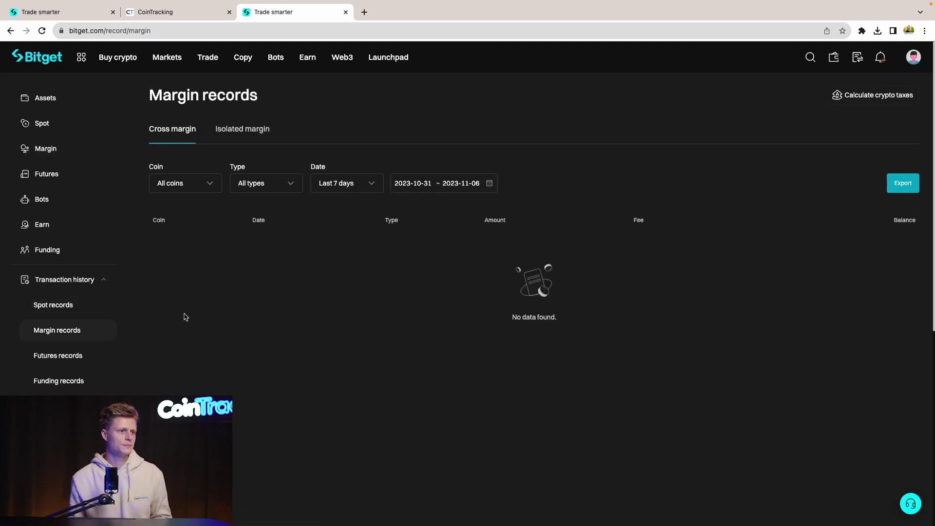
{"action": "left_click", "coordinate": [362, 185]}
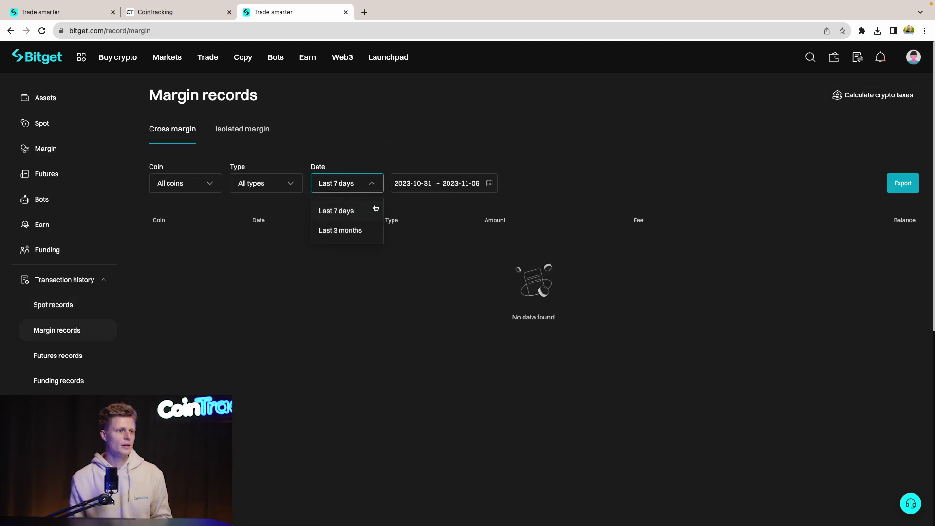
{"action": "left_click", "coordinate": [354, 234]}
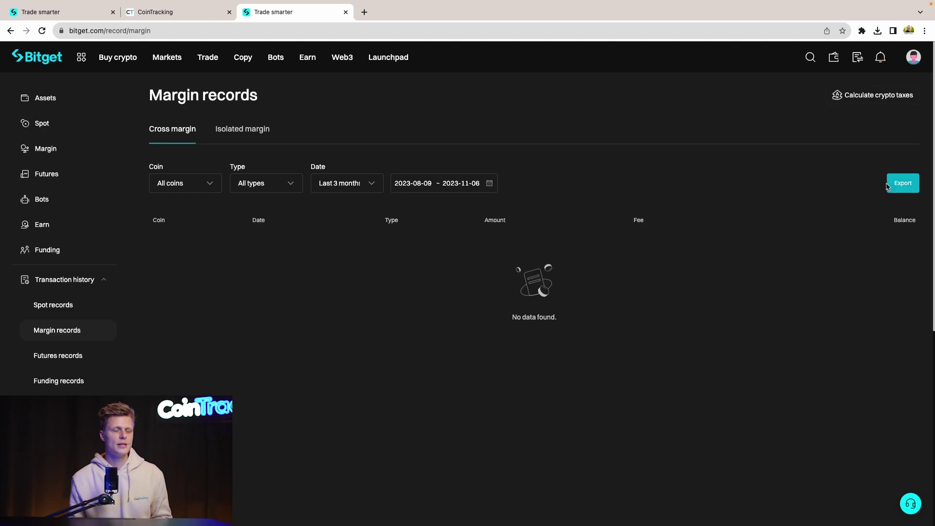
{"action": "left_click", "coordinate": [902, 183]}
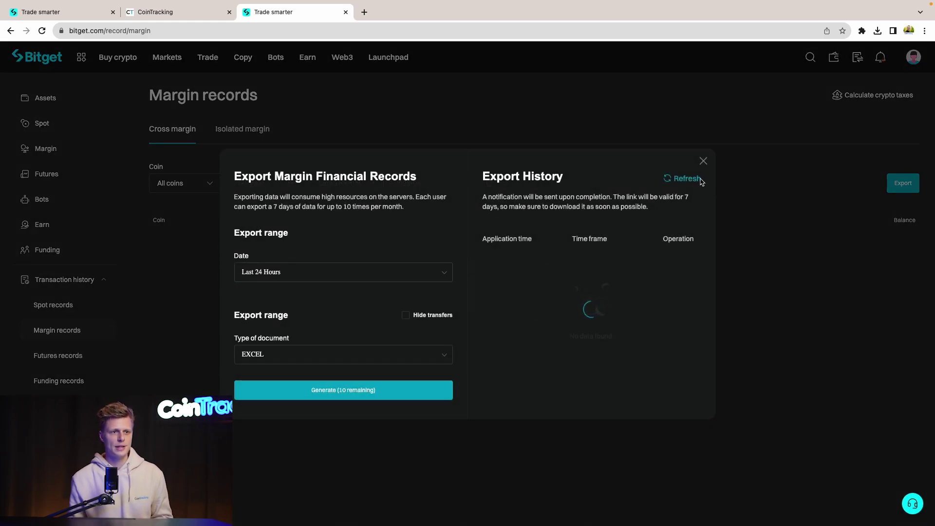
{"action": "left_click", "coordinate": [703, 161]}
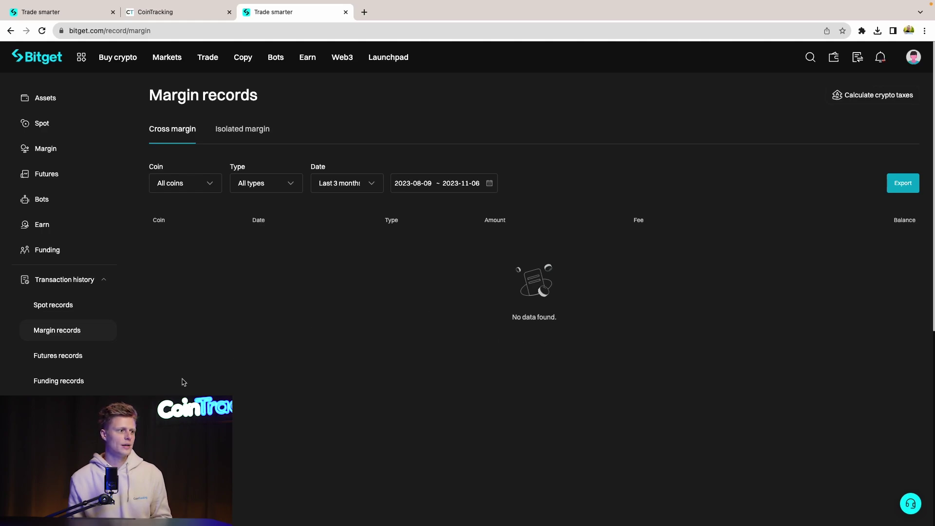
- Filter Bitget's futures records to the last 3 months, find none, and switch back to CoinTracking
{"action": "left_click", "coordinate": [74, 361]}
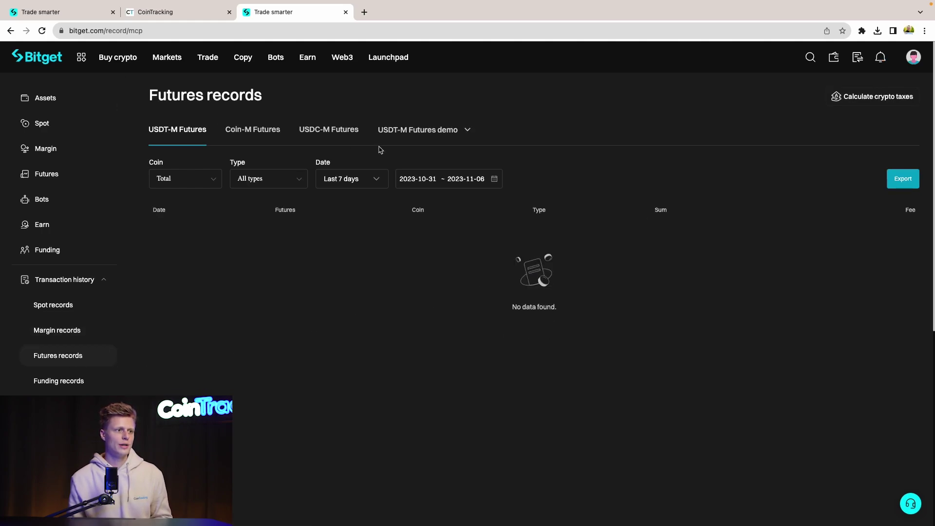
{"action": "left_click", "coordinate": [369, 179]}
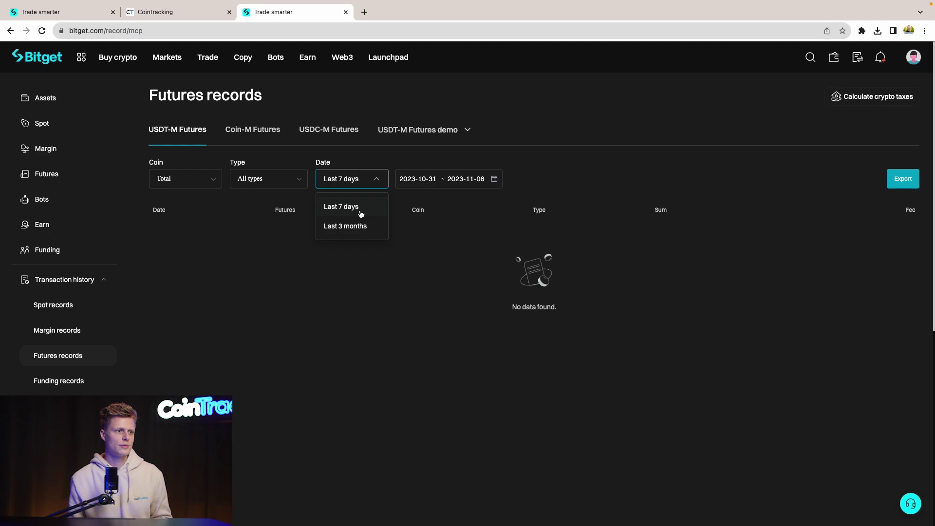
{"action": "left_click", "coordinate": [360, 226]}
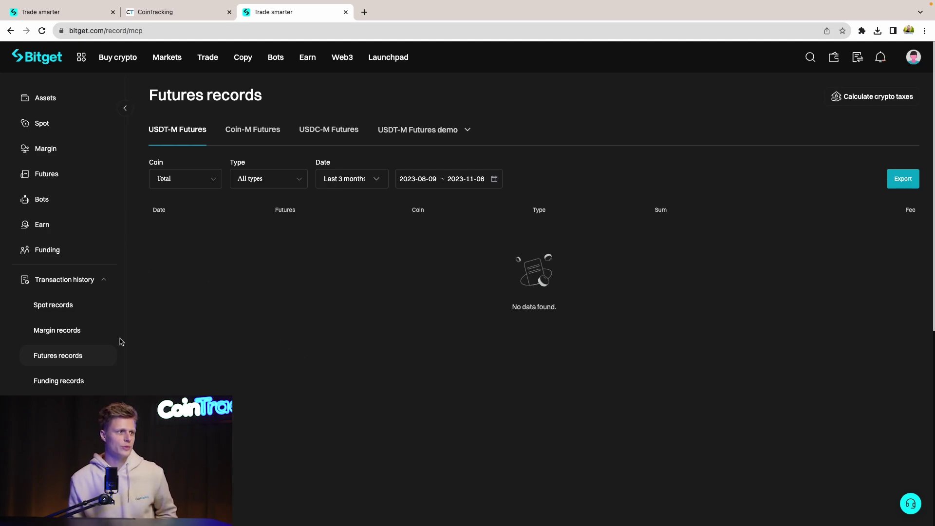
{"action": "left_click", "coordinate": [165, 12]}
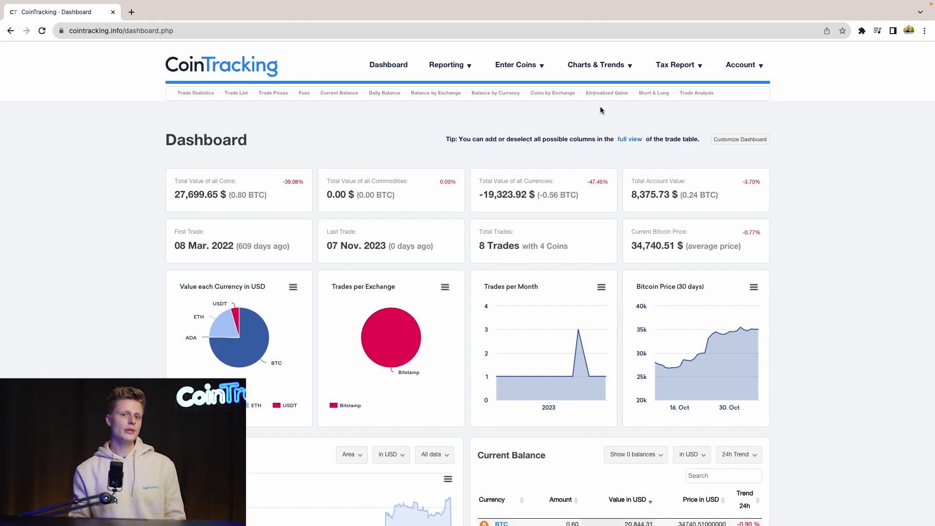
- Open CoinTracking's crypto tax report page and scroll down to the report settings
{"action": "mouse_move", "coordinate": [664, 72]}
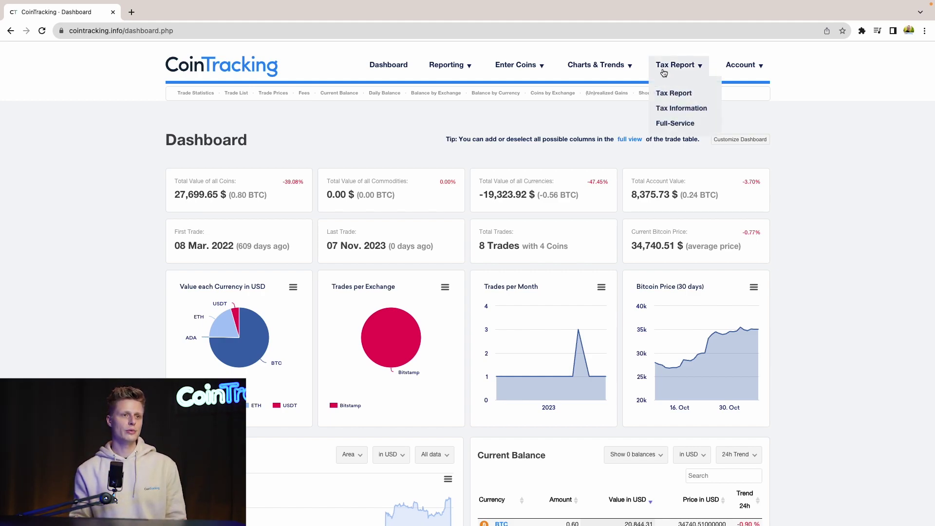
{"action": "left_click", "coordinate": [667, 94]}
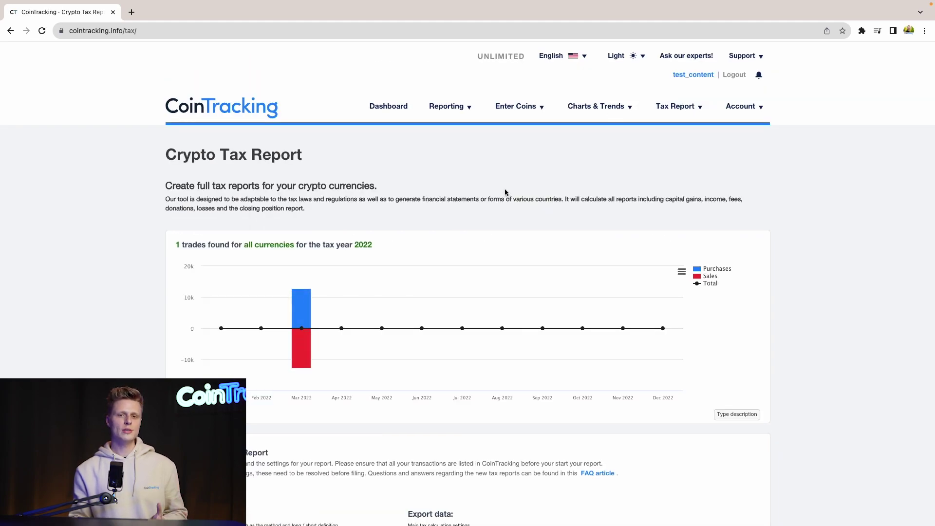
{"action": "scroll", "coordinate": [505, 192], "scroll_direction": "down", "scroll_amount": 5}
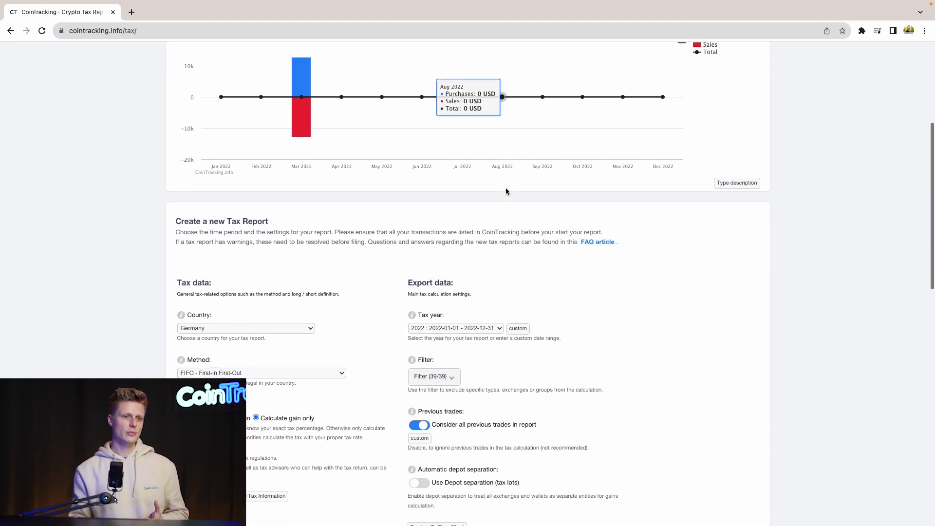
{"action": "scroll", "coordinate": [505, 190], "scroll_direction": "down", "scroll_amount": 2}
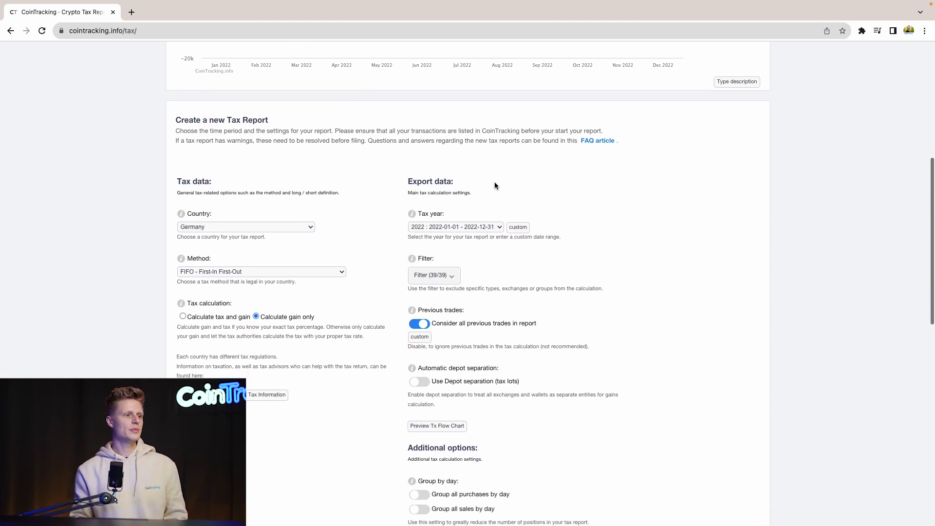
{"action": "scroll", "coordinate": [317, 180], "scroll_direction": "down", "scroll_amount": 2}
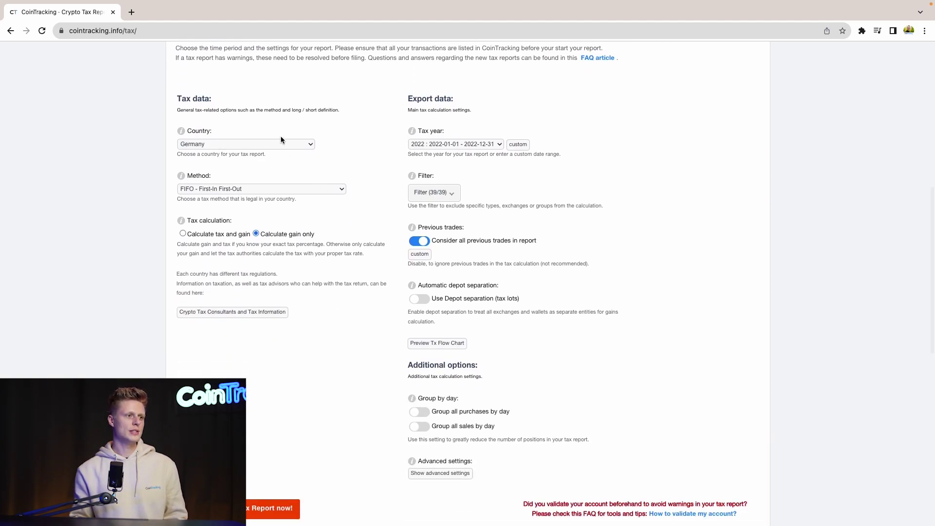
{"action": "left_click", "coordinate": [209, 145]}
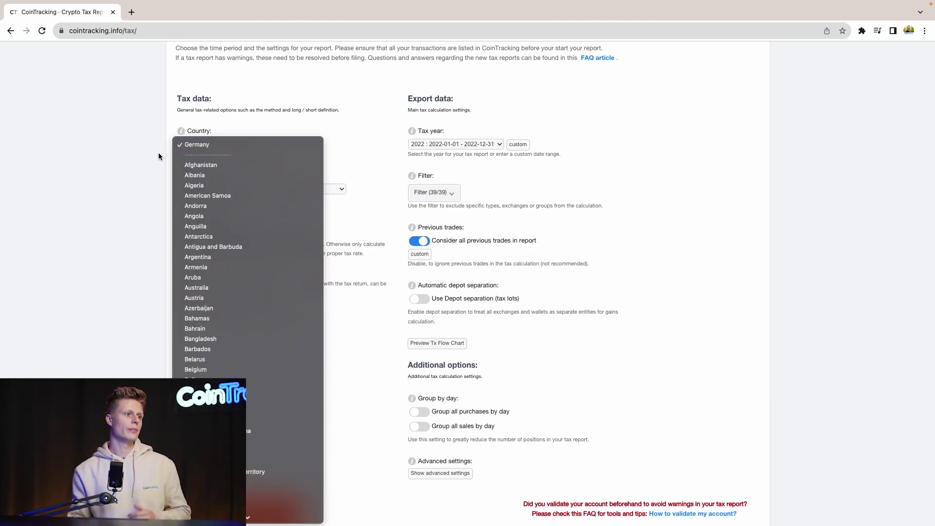
{"action": "left_click", "coordinate": [123, 156]}
{"action": "scroll", "coordinate": [149, 167], "scroll_direction": "down", "scroll_amount": 1}
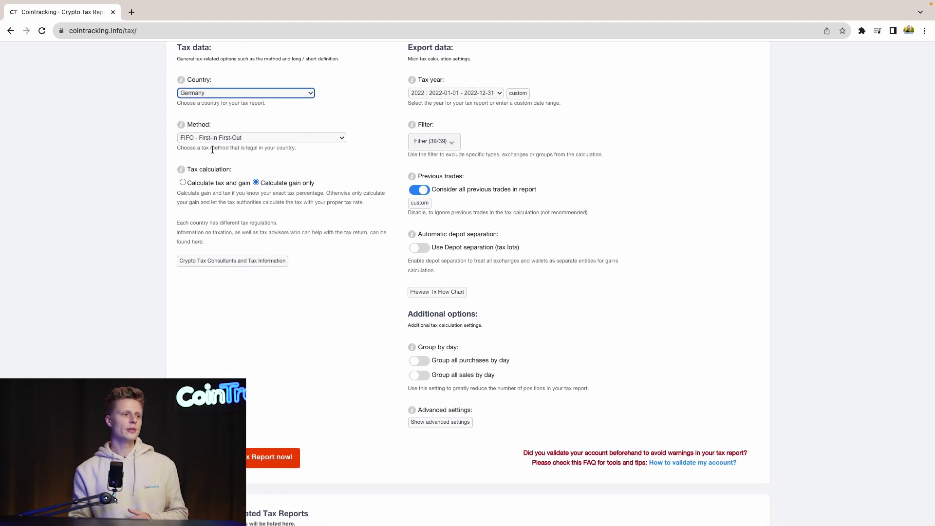
{"action": "left_click", "coordinate": [213, 140]}
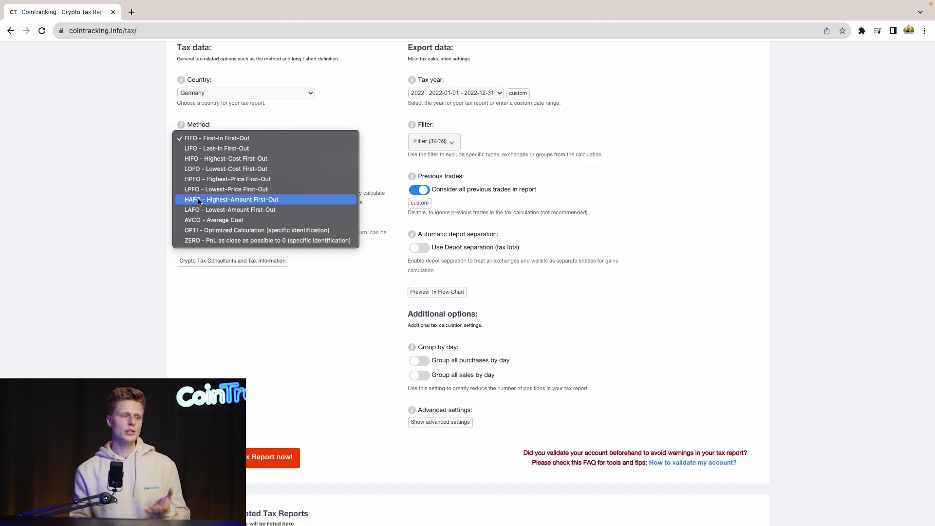
{"action": "left_click", "coordinate": [128, 165]}
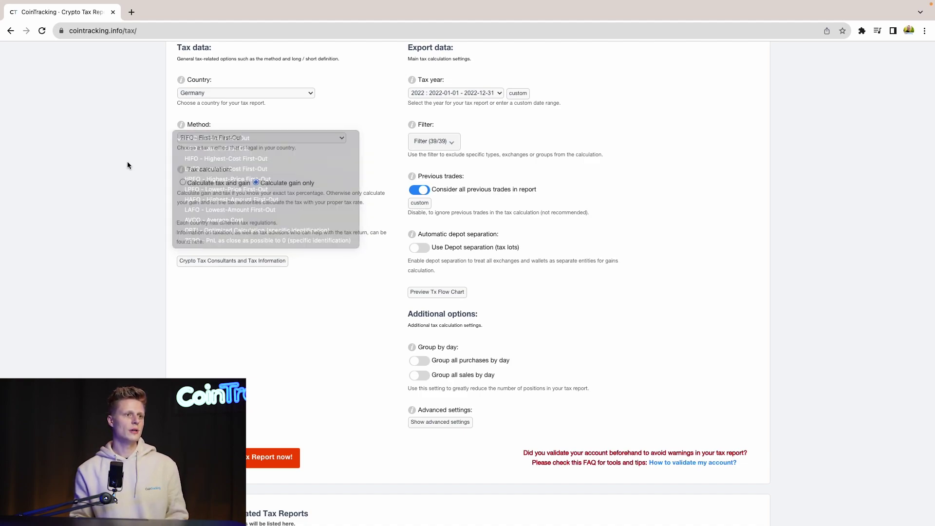
{"action": "left_click", "coordinate": [422, 95]}
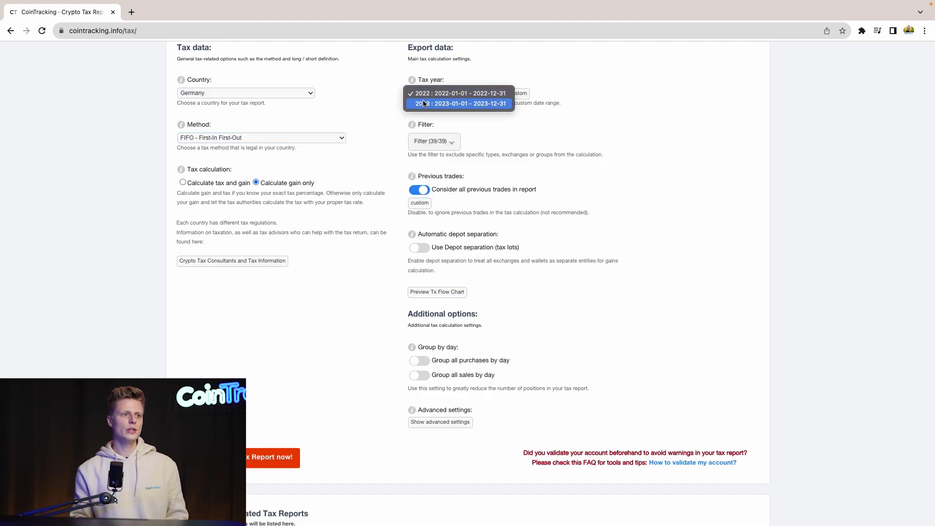
{"action": "left_click", "coordinate": [423, 104]}
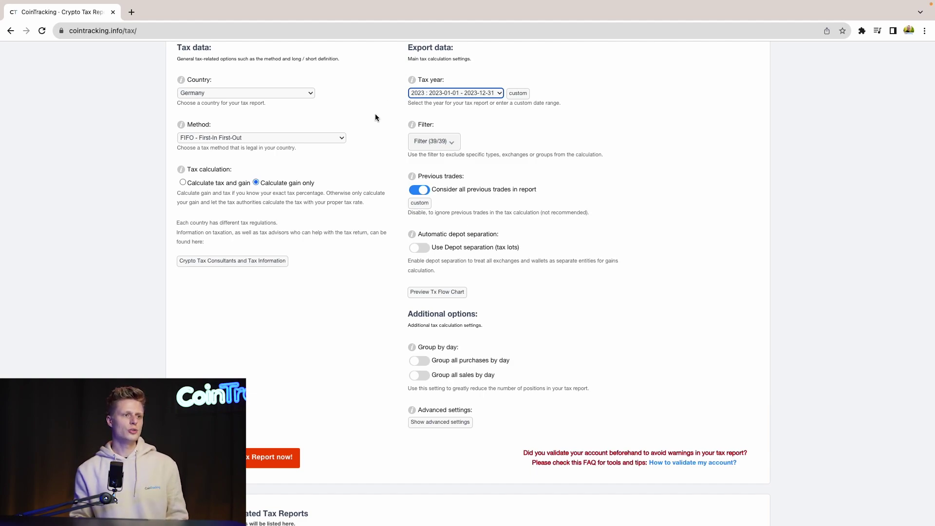
{"action": "scroll", "coordinate": [374, 117], "scroll_direction": "down", "scroll_amount": 1}
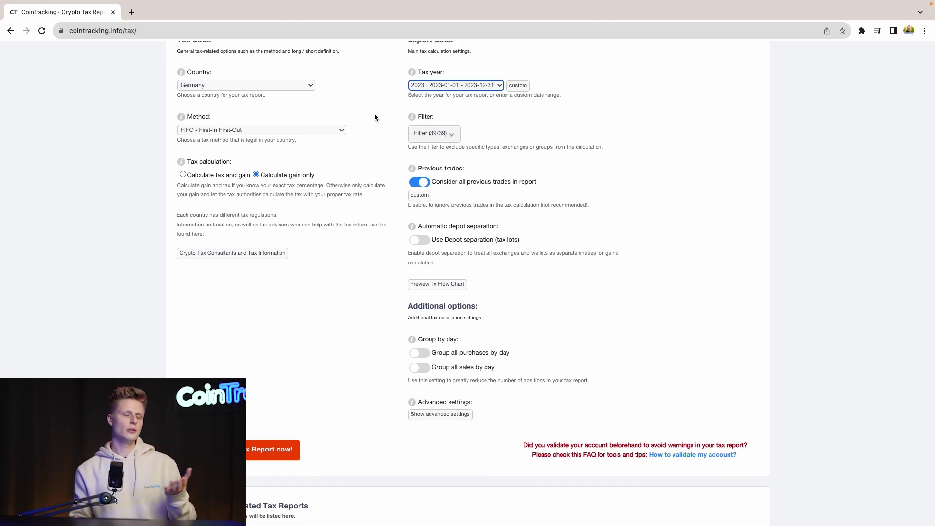
{"action": "scroll", "coordinate": [374, 144], "scroll_direction": "down", "scroll_amount": 2}
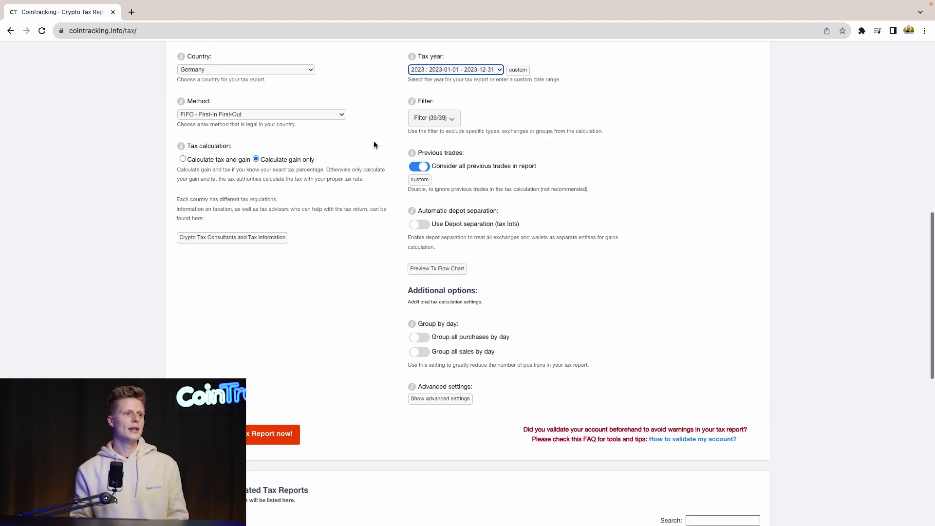
{"action": "scroll", "coordinate": [374, 145], "scroll_direction": "down", "scroll_amount": 2}
{"action": "left_click", "coordinate": [431, 103]}
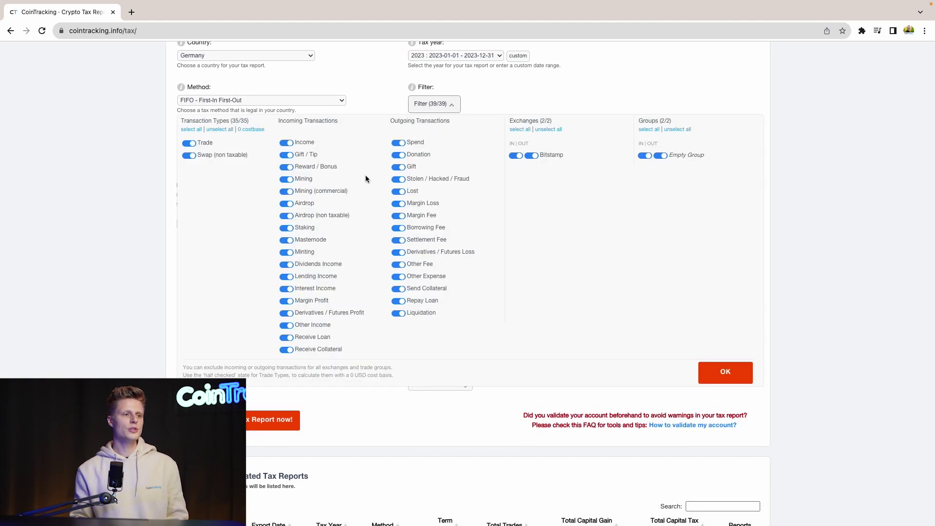
{"action": "left_click", "coordinate": [383, 108]}
{"action": "scroll", "coordinate": [391, 171], "scroll_direction": "down", "scroll_amount": 3}
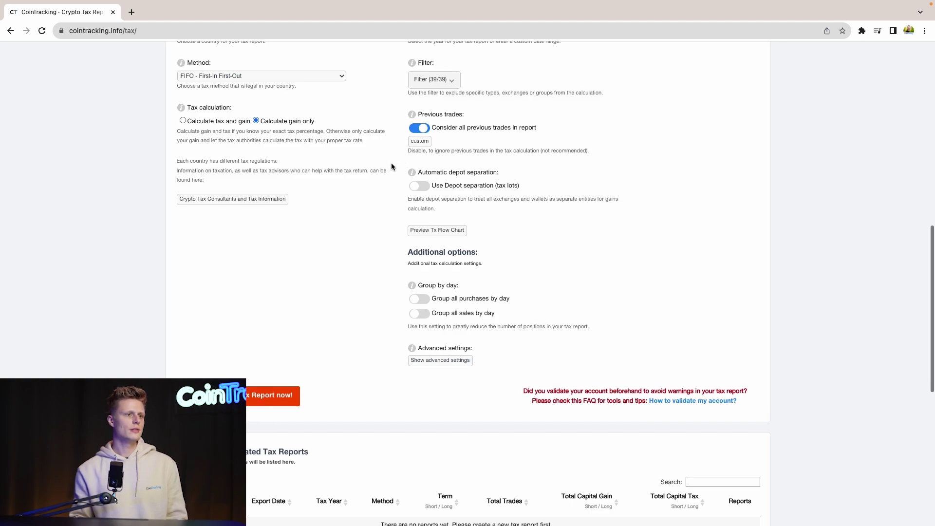
{"action": "scroll", "coordinate": [402, 166], "scroll_direction": "down", "scroll_amount": 2}
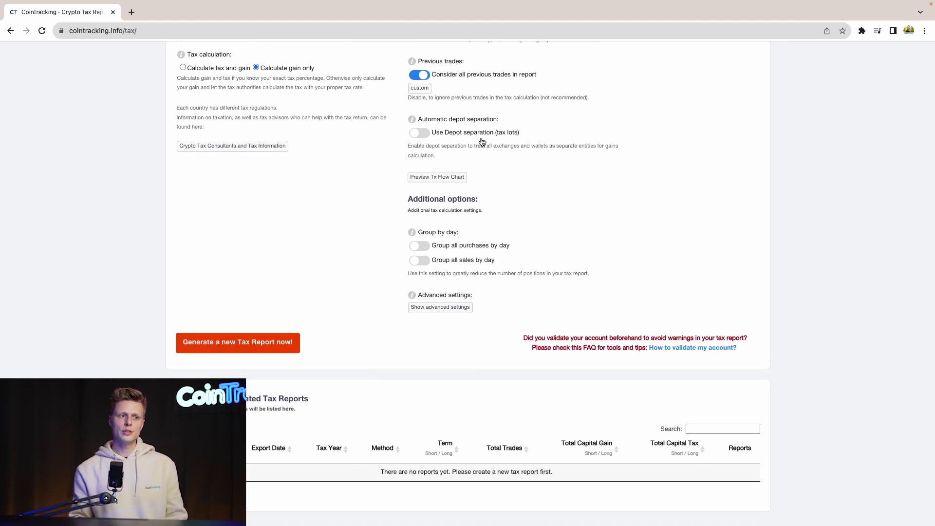
{"action": "scroll", "coordinate": [390, 174], "scroll_direction": "down", "scroll_amount": 2}
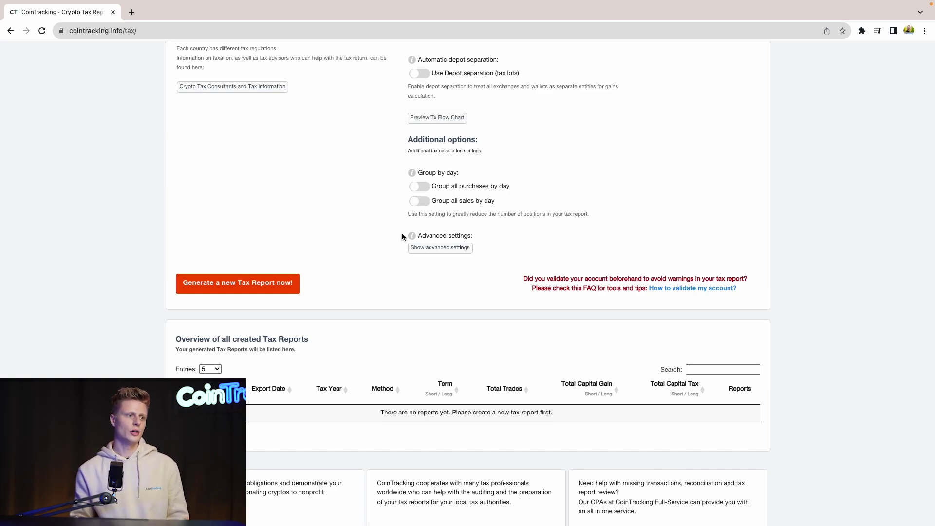
{"action": "scroll", "coordinate": [302, 256], "scroll_direction": "down", "scroll_amount": 1}
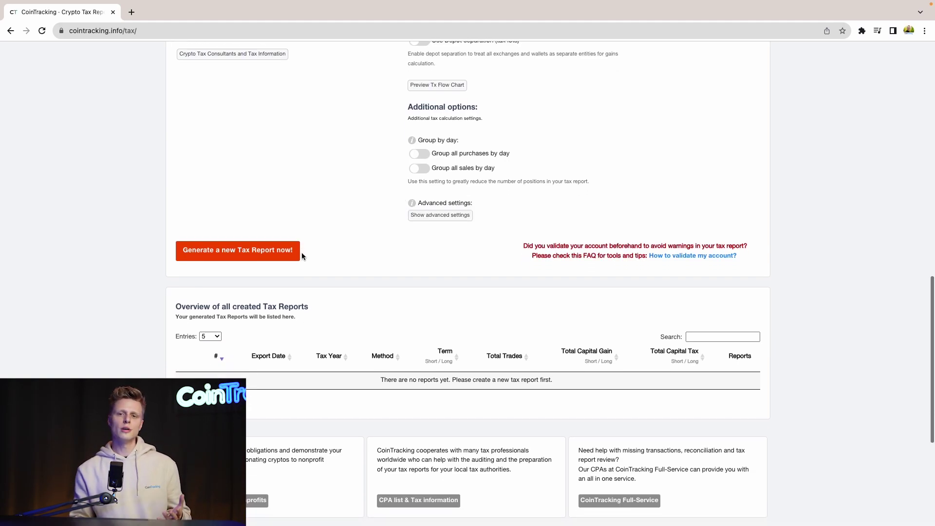
- Generate a new tax report and scroll down to its row in the reports overview
{"action": "left_click", "coordinate": [207, 260]}
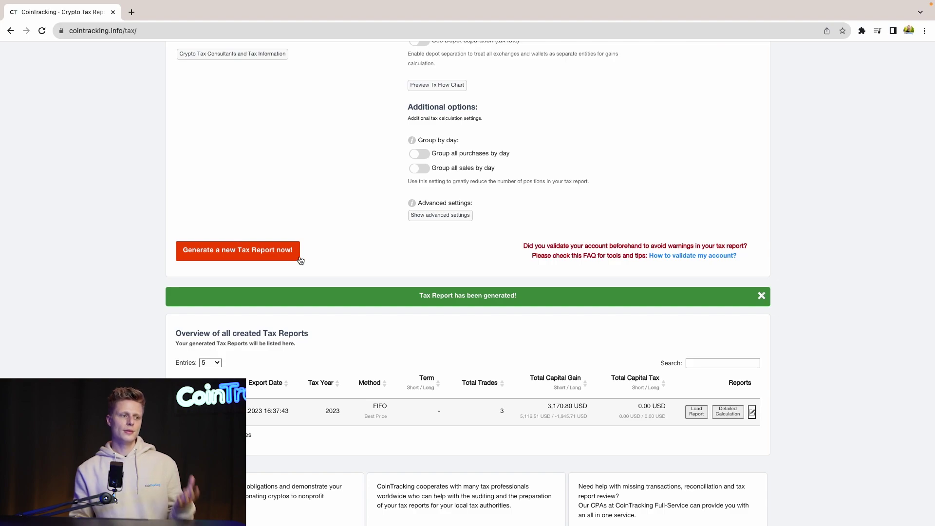
{"action": "scroll", "coordinate": [426, 352], "scroll_direction": "down", "scroll_amount": 5}
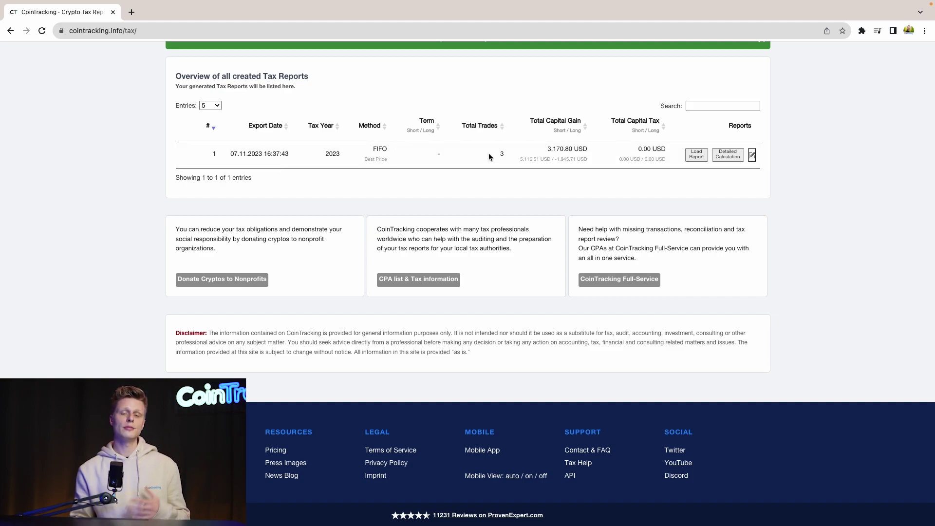
- Load Tax Report #1 and scroll through its summary, Capital Gains, Income, Fee and Closing Position sections
{"action": "left_click", "coordinate": [697, 160]}
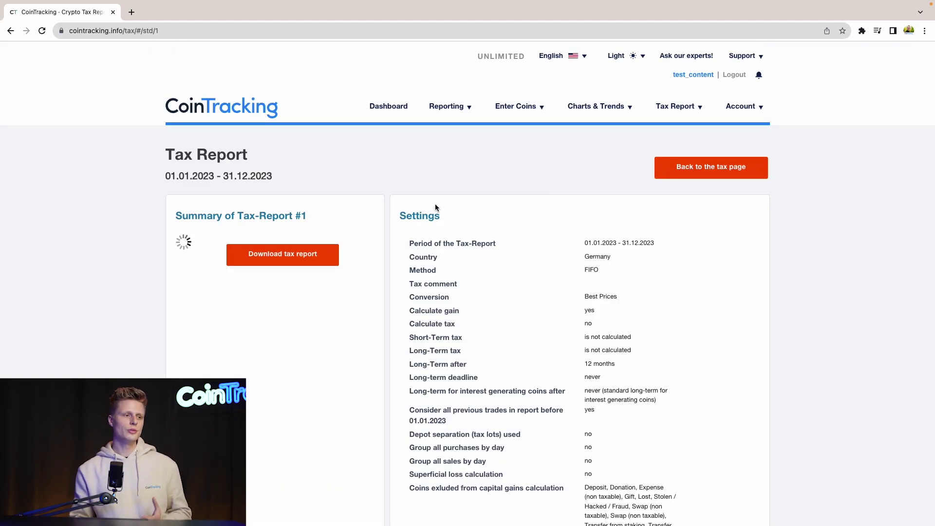
{"action": "scroll", "coordinate": [434, 204], "scroll_direction": "down", "scroll_amount": 2}
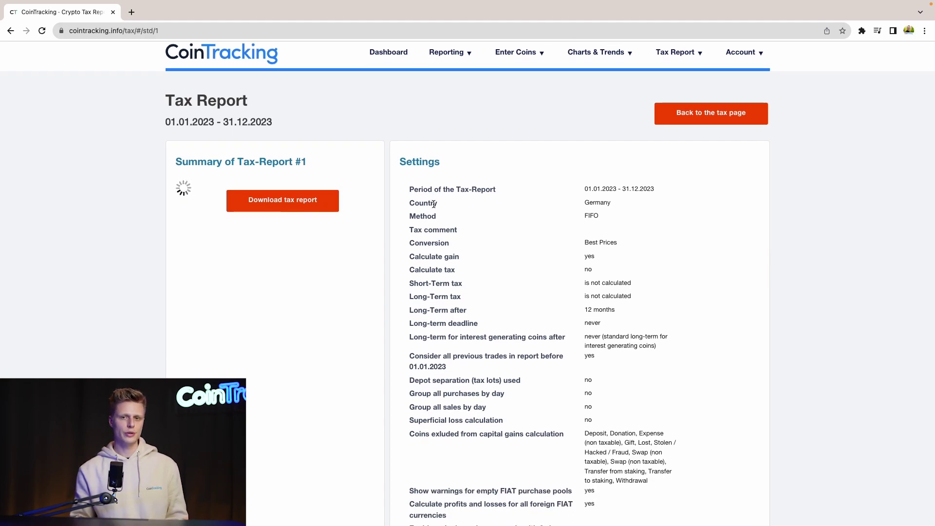
{"action": "scroll", "coordinate": [298, 148], "scroll_direction": "down", "scroll_amount": 3}
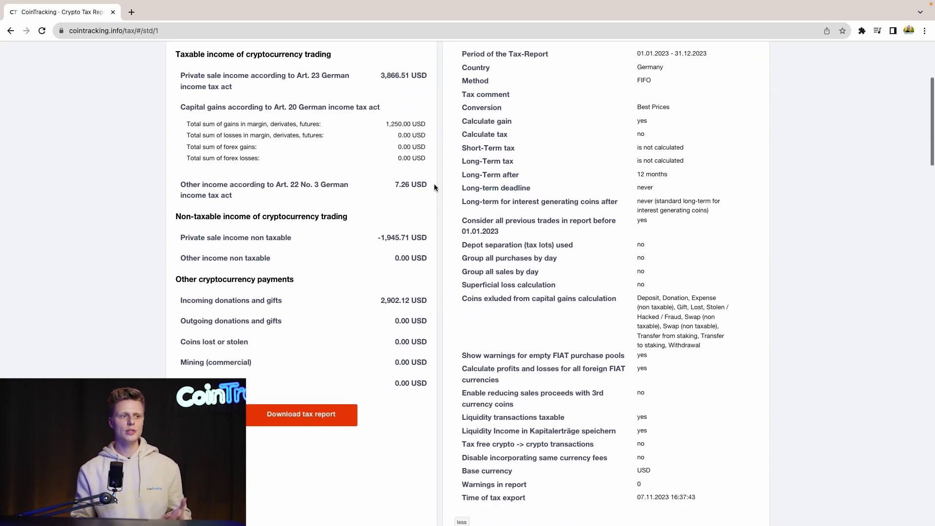
{"action": "scroll", "coordinate": [387, 183], "scroll_direction": "down", "scroll_amount": 1}
{"action": "scroll", "coordinate": [388, 183], "scroll_direction": "down", "scroll_amount": 10}
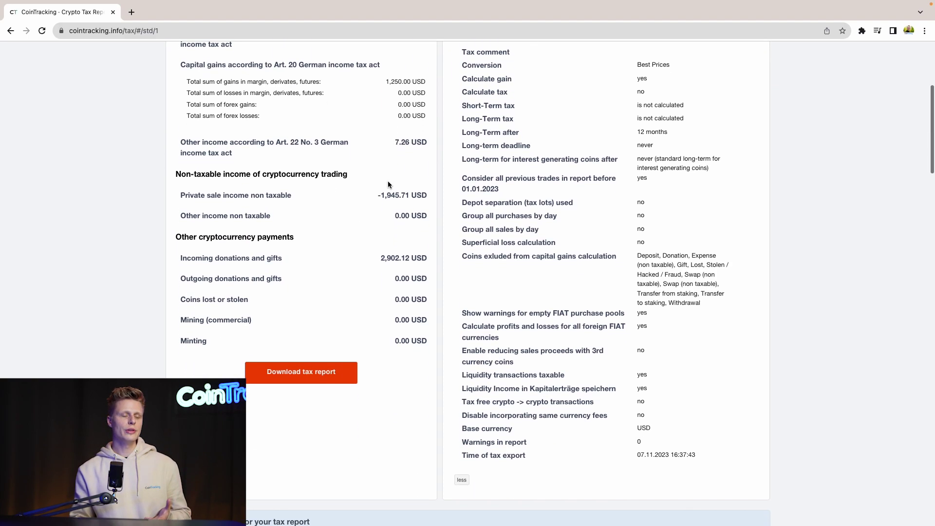
{"action": "scroll", "coordinate": [386, 183], "scroll_direction": "down", "scroll_amount": 5}
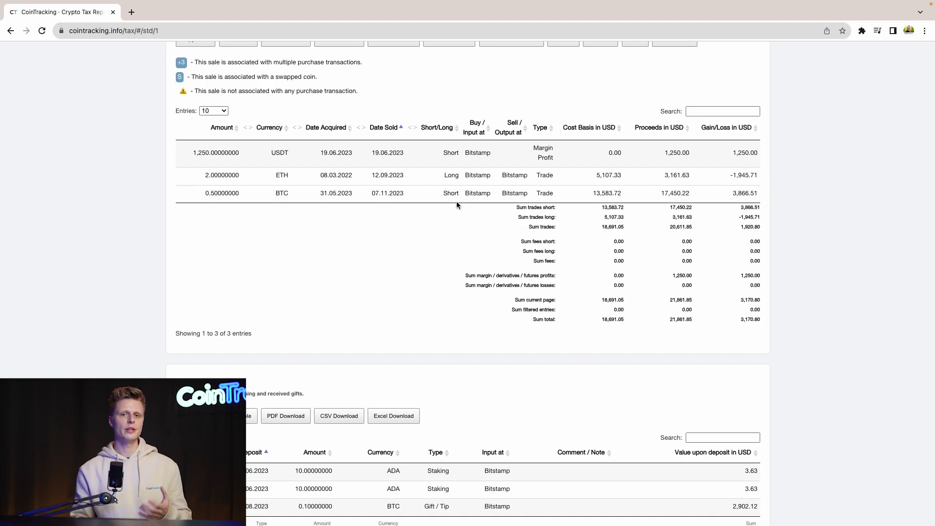
{"action": "scroll", "coordinate": [456, 205], "scroll_direction": "down", "scroll_amount": 5}
{"action": "scroll", "coordinate": [171, 204], "scroll_direction": "down", "scroll_amount": 9}
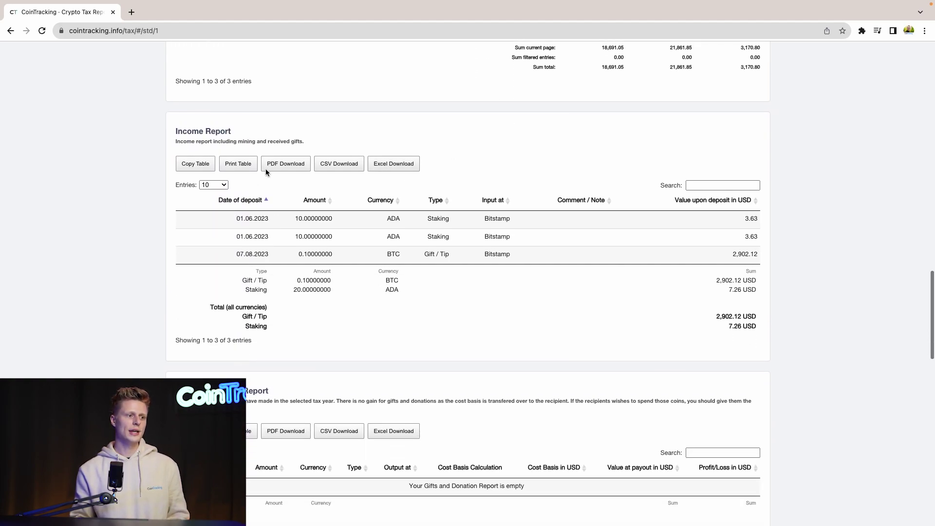
{"action": "scroll", "coordinate": [151, 205], "scroll_direction": "down", "scroll_amount": 6}
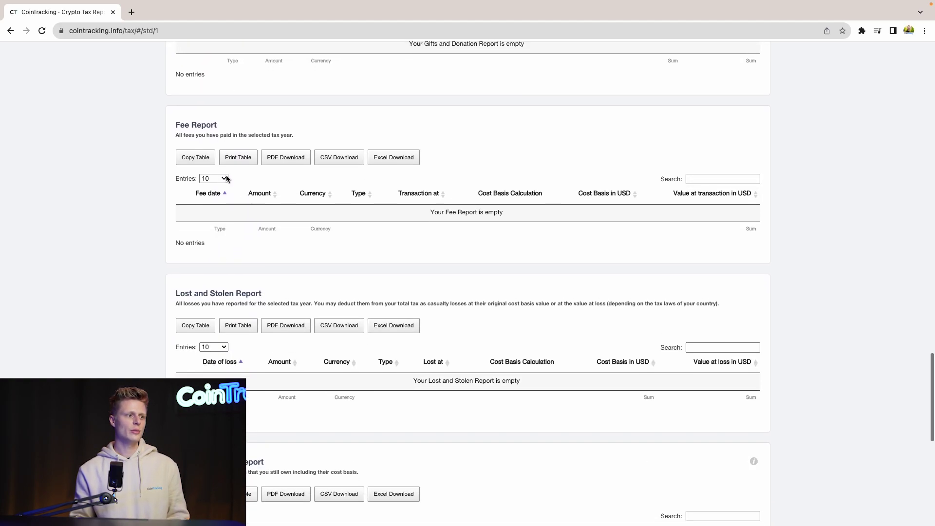
{"action": "scroll", "coordinate": [334, 215], "scroll_direction": "down", "scroll_amount": 4}
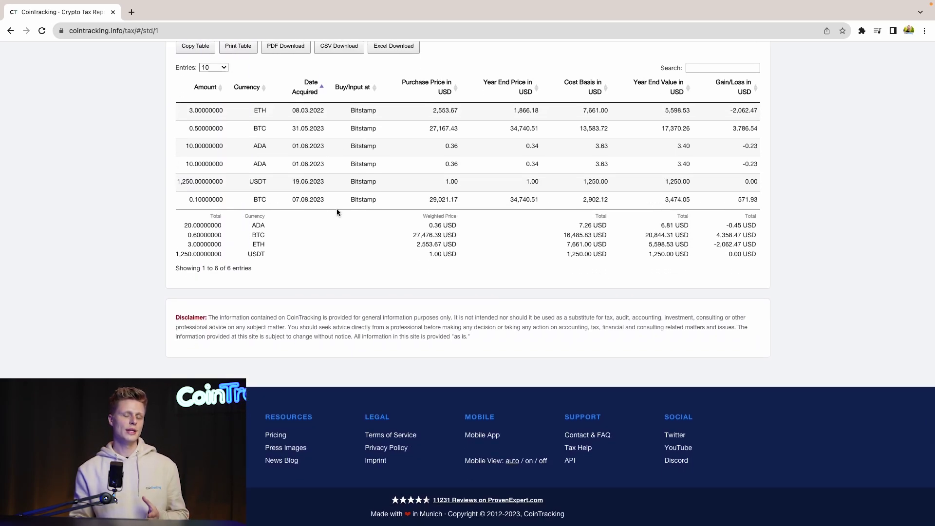
{"action": "scroll", "coordinate": [338, 212], "scroll_direction": "up", "scroll_amount": 20}
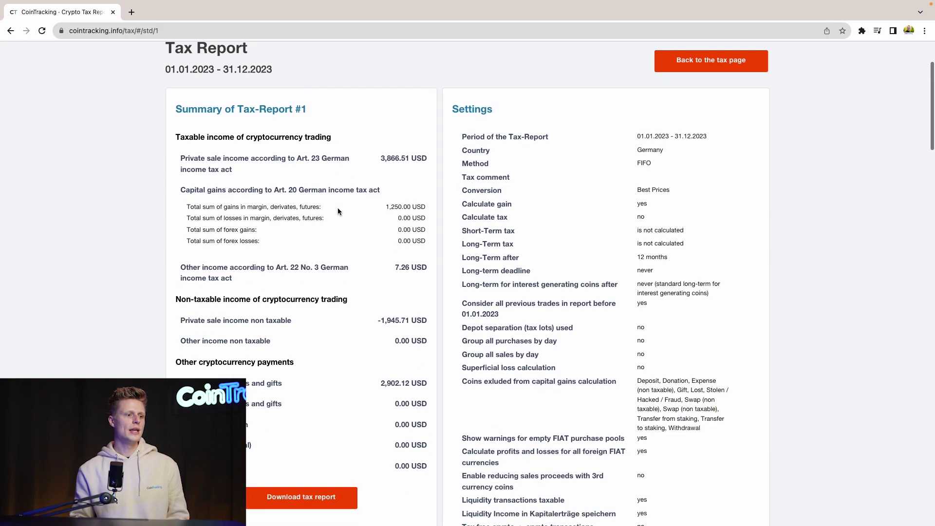
{"action": "scroll", "coordinate": [338, 210], "scroll_direction": "down", "scroll_amount": 6}
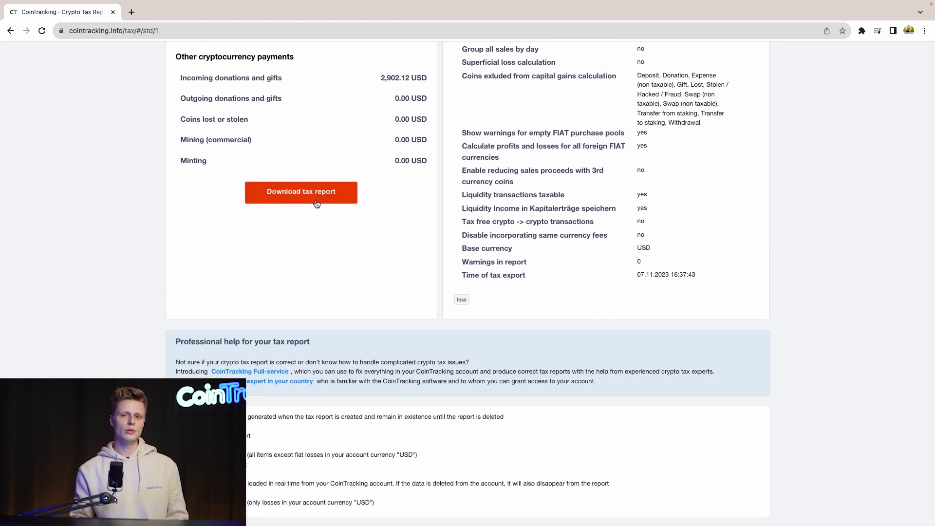
- Open the Download tax report dialog with its PDF and Excel options
{"action": "left_click", "coordinate": [314, 203]}
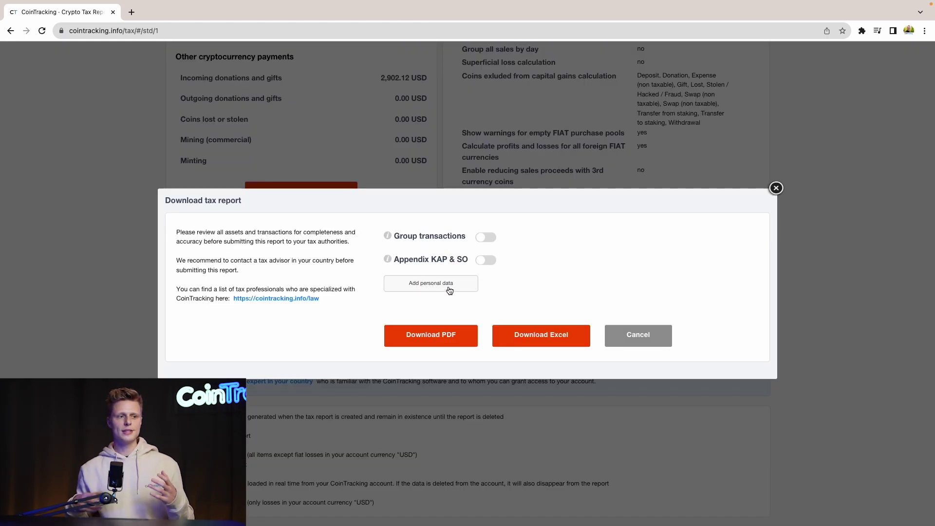